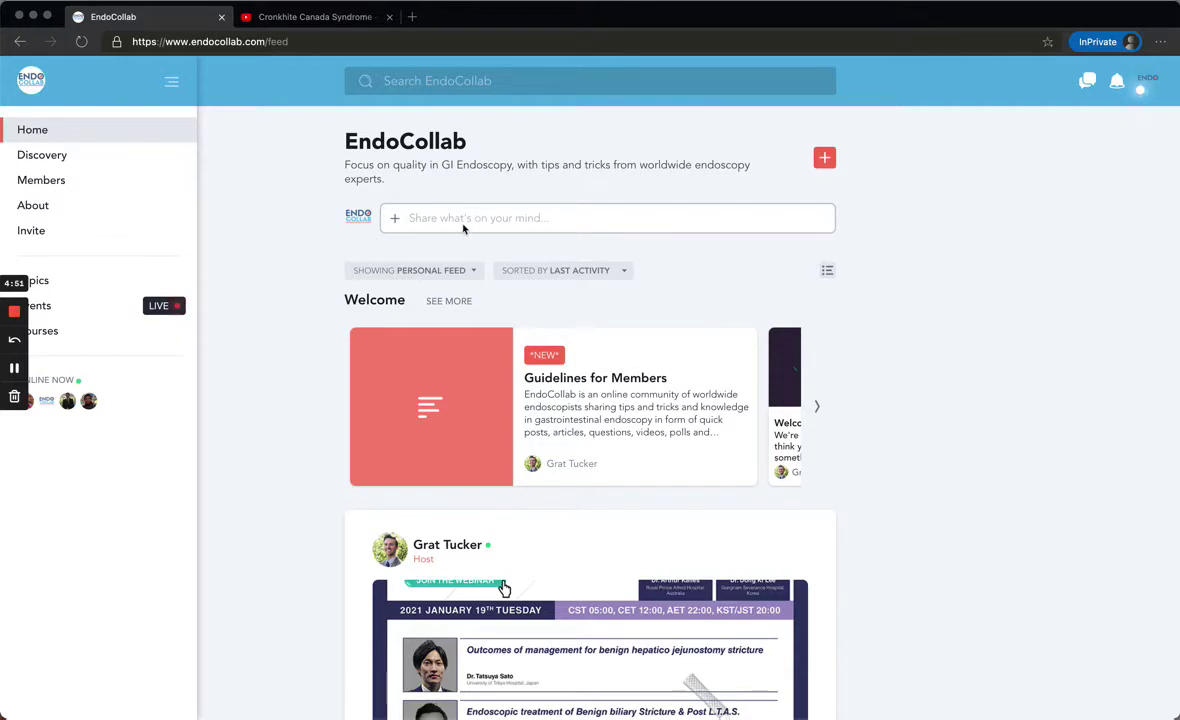
Expand the quick post into a full article editor, browse its topic list, then cancel the article.
click(463, 220)
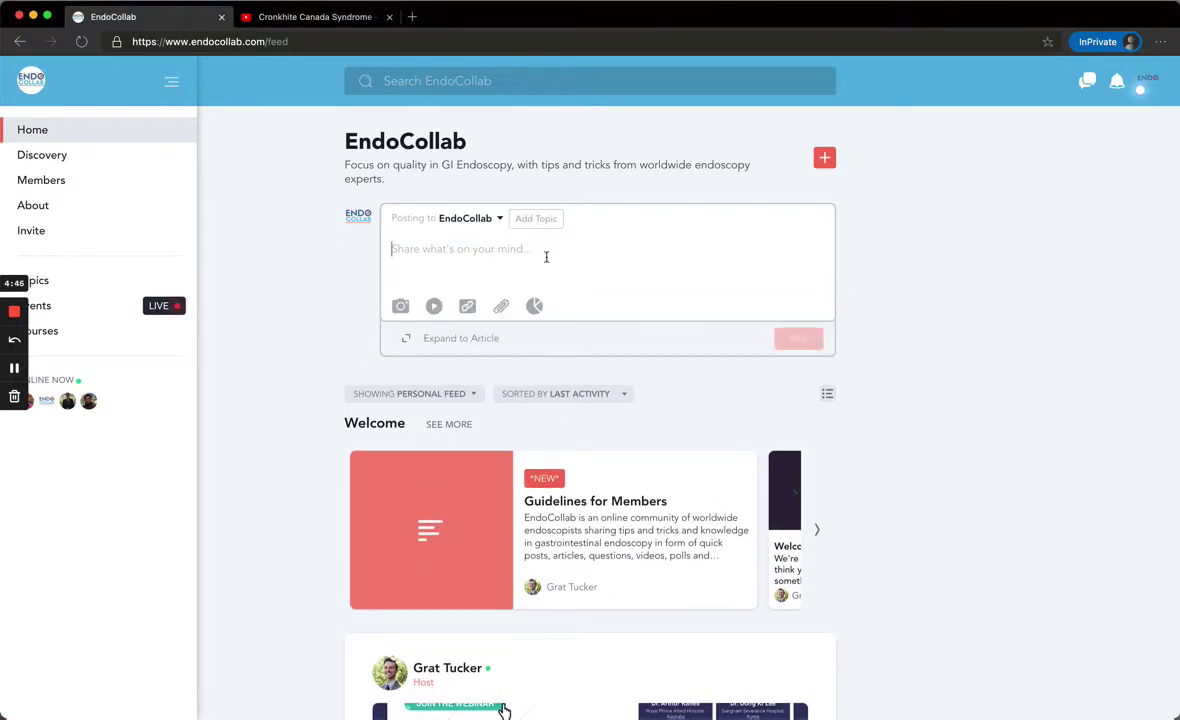
click(427, 338)
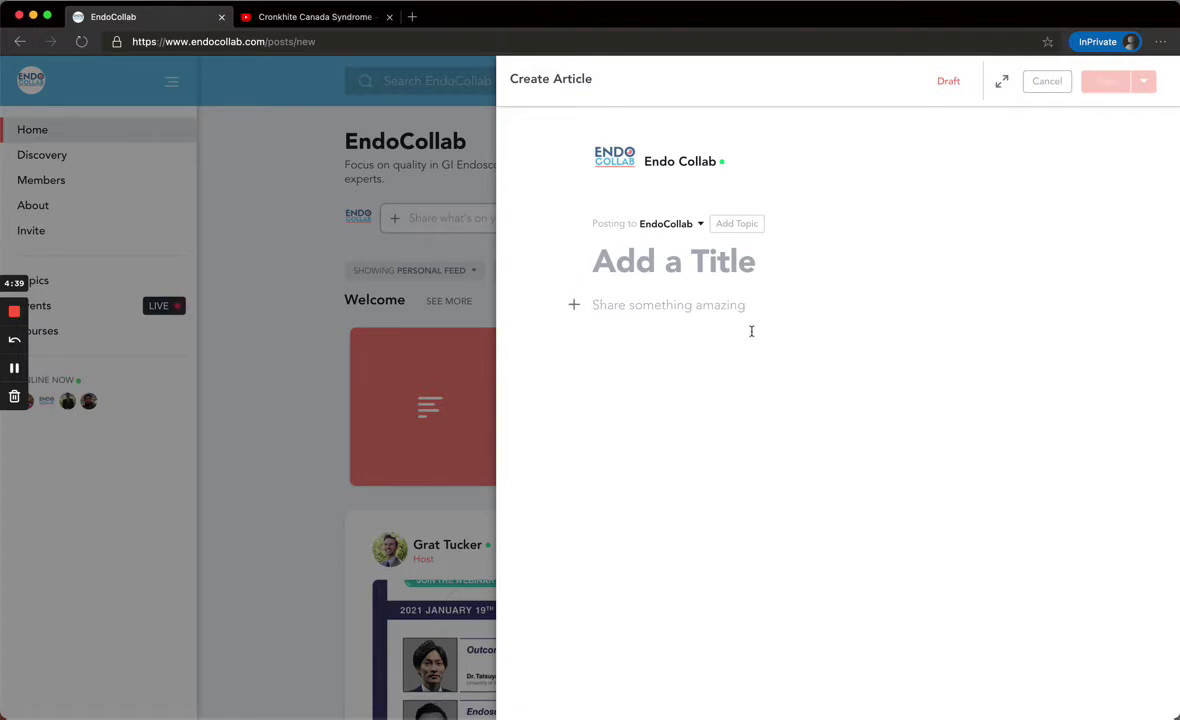
click(733, 225)
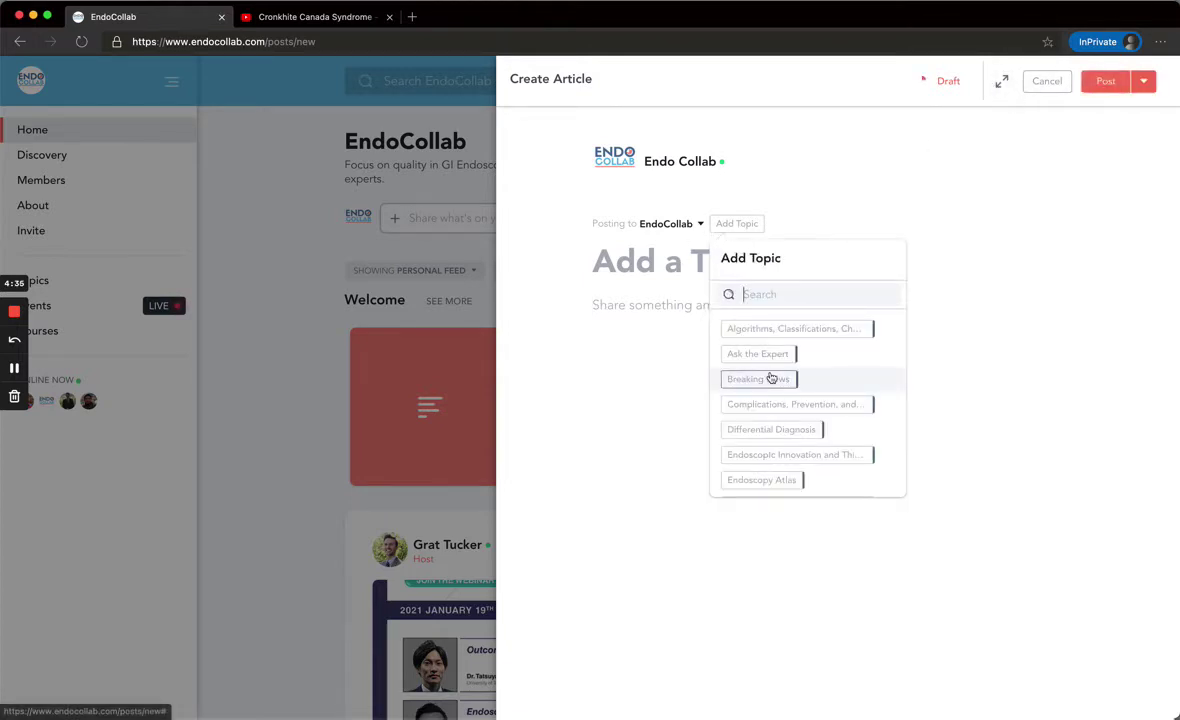
scroll(771, 378, down, 3)
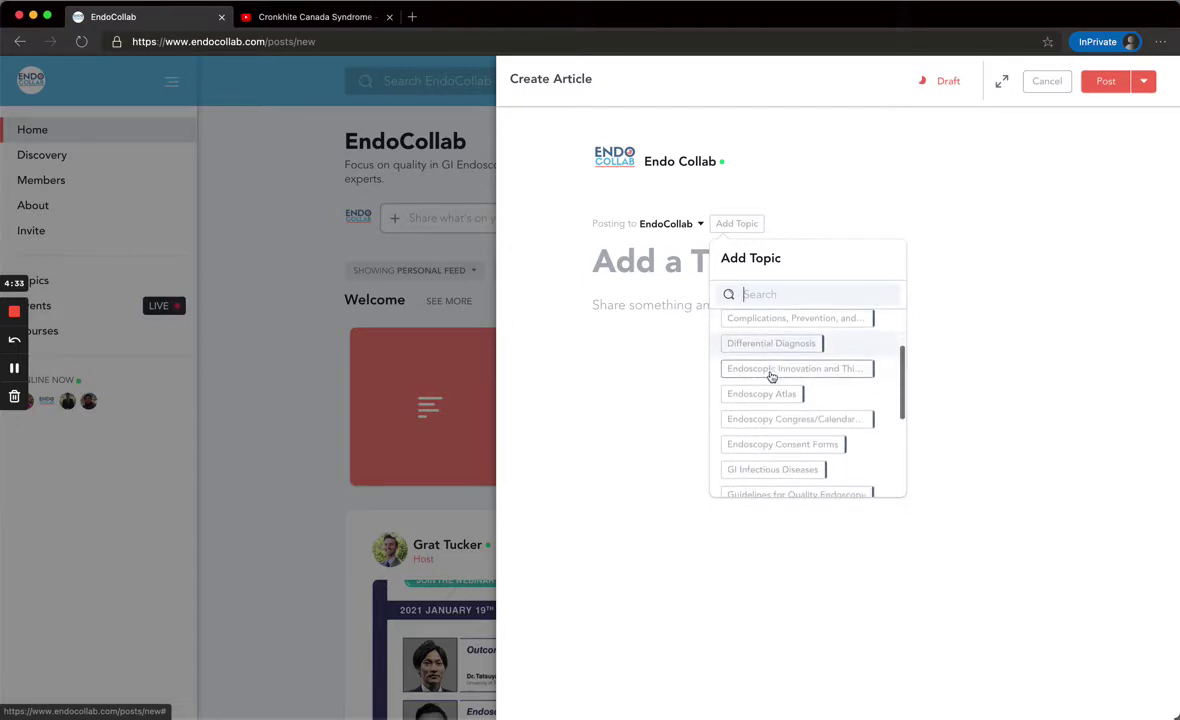
click(1050, 84)
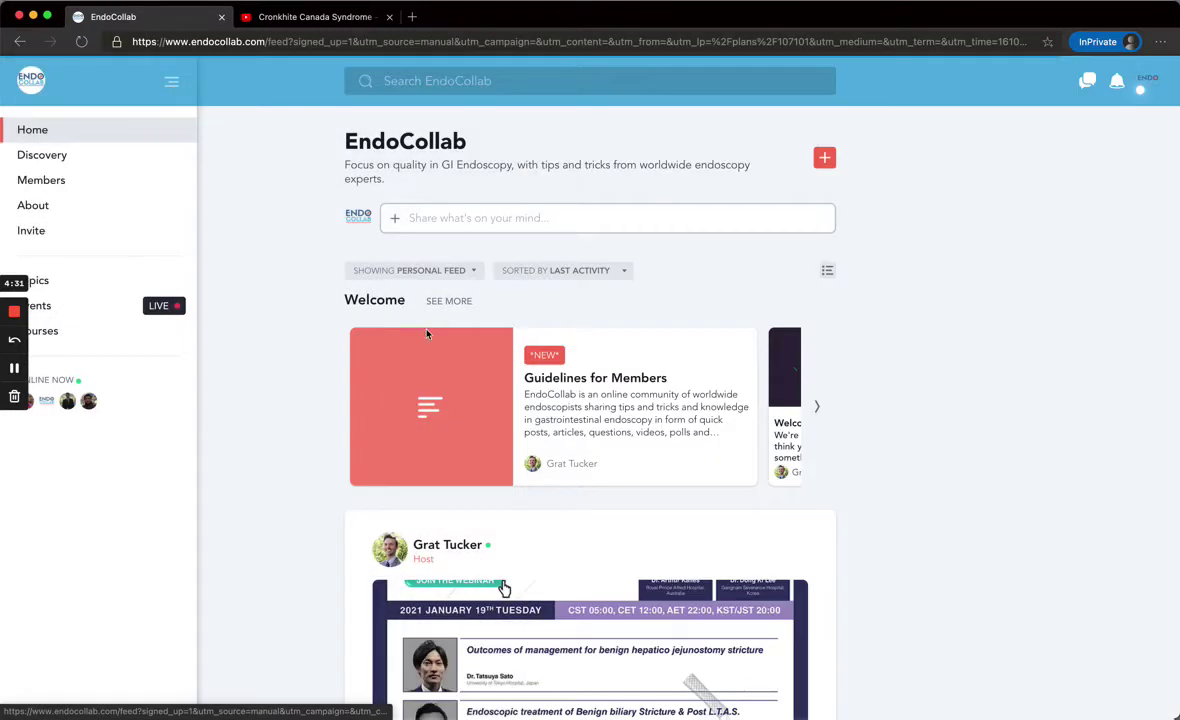
Reopen the quick post, look through its topics, and add a video link field.
click(437, 231)
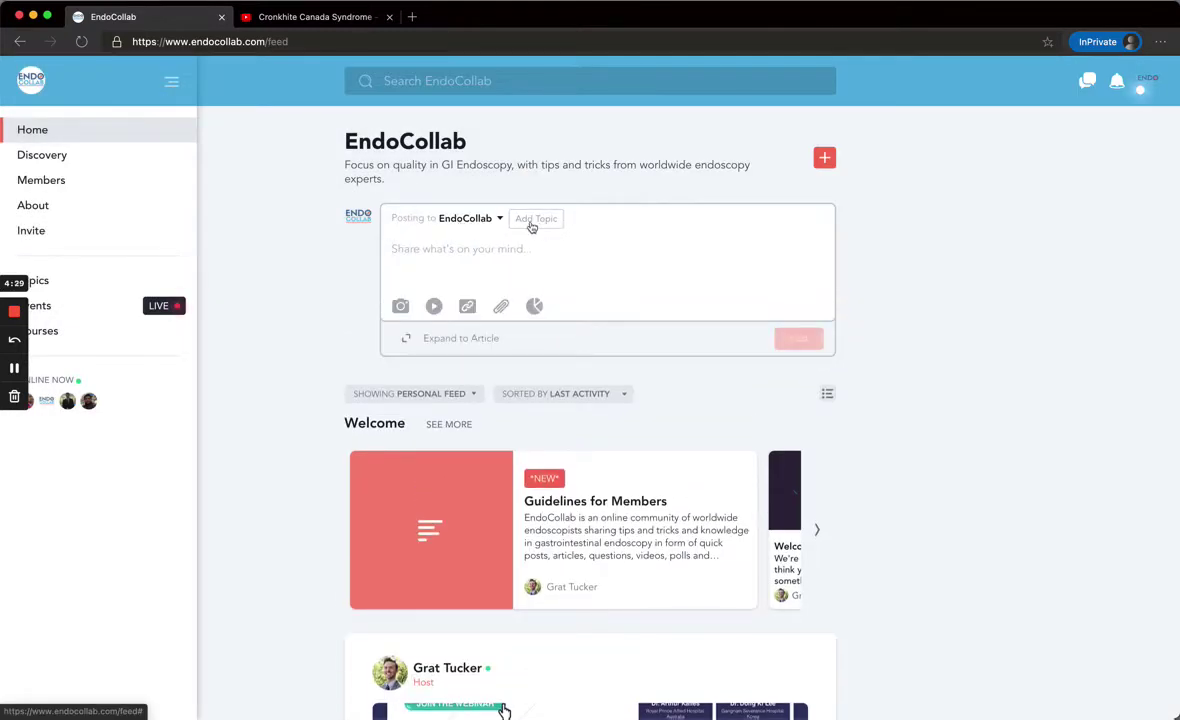
click(537, 220)
scroll(609, 445, down, 5)
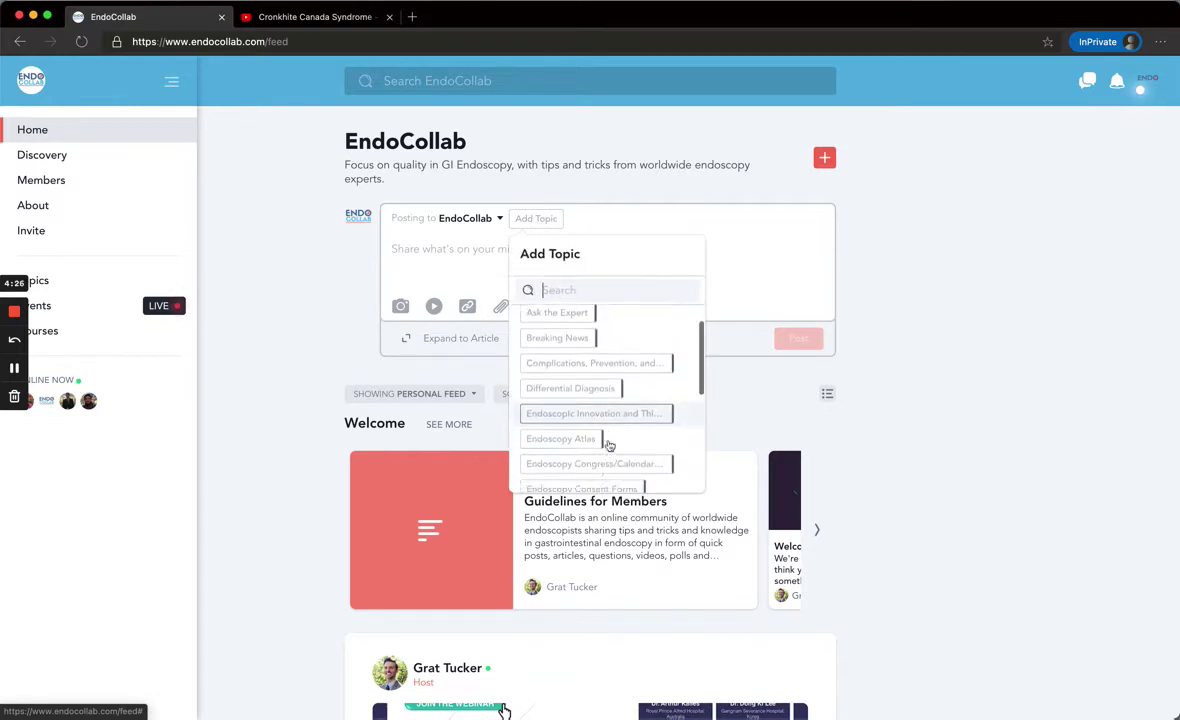
click(752, 264)
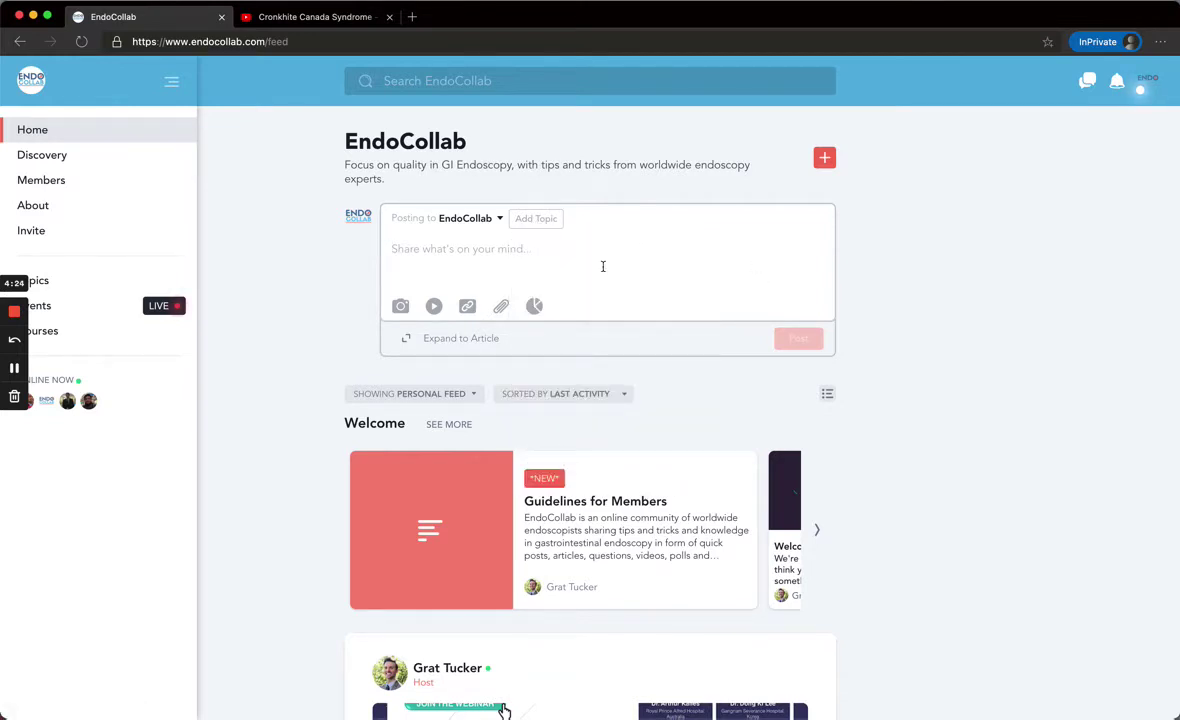
click(435, 307)
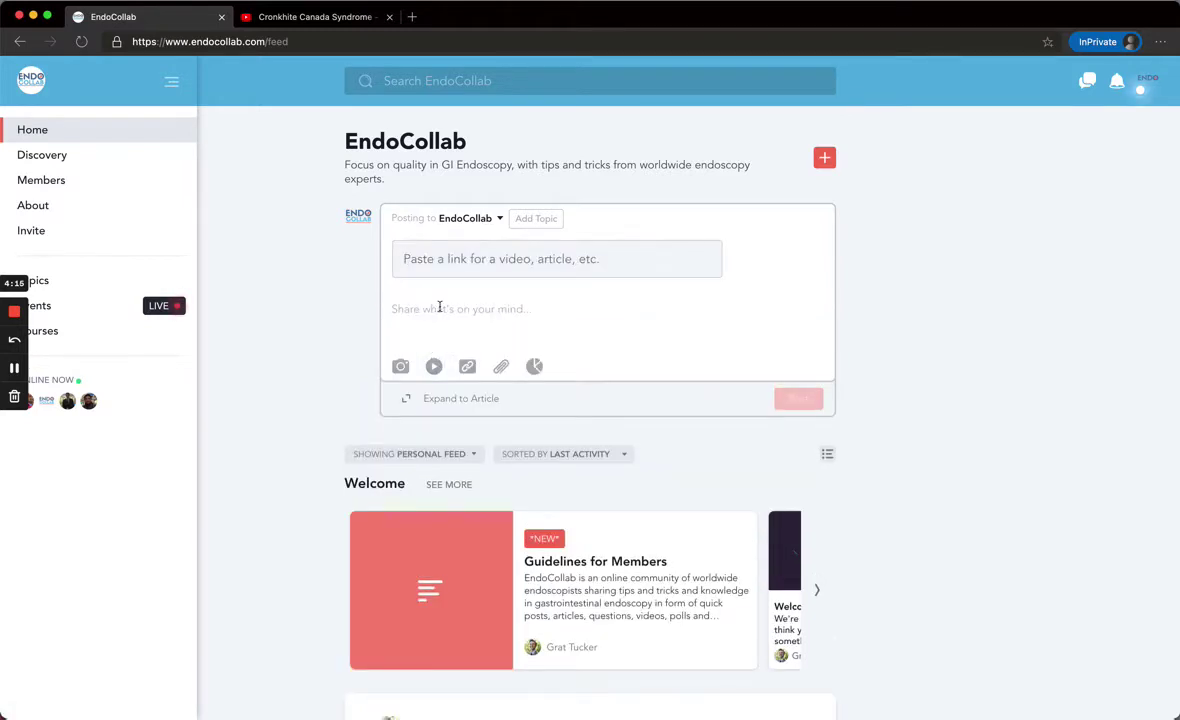
click(318, 22)
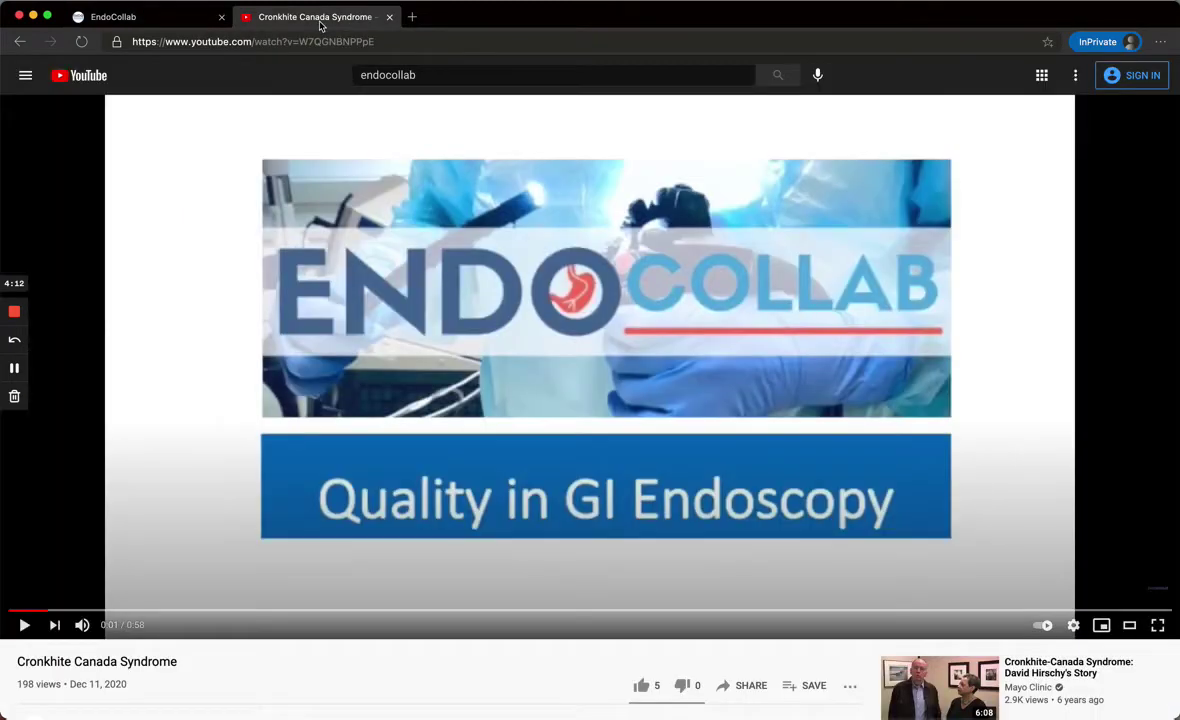
Copy the Cronkhite Canada Syndrome video's web address and return to the EndoCollab tab.
click(383, 43)
key(super+c)
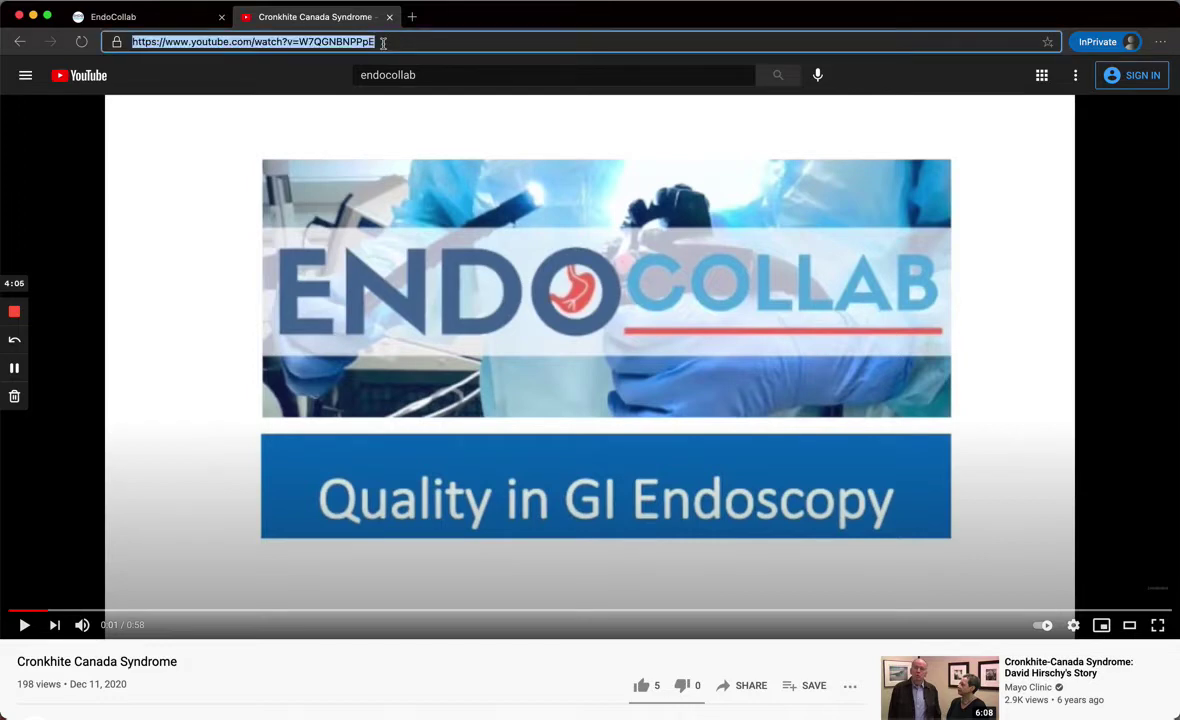
click(110, 17)
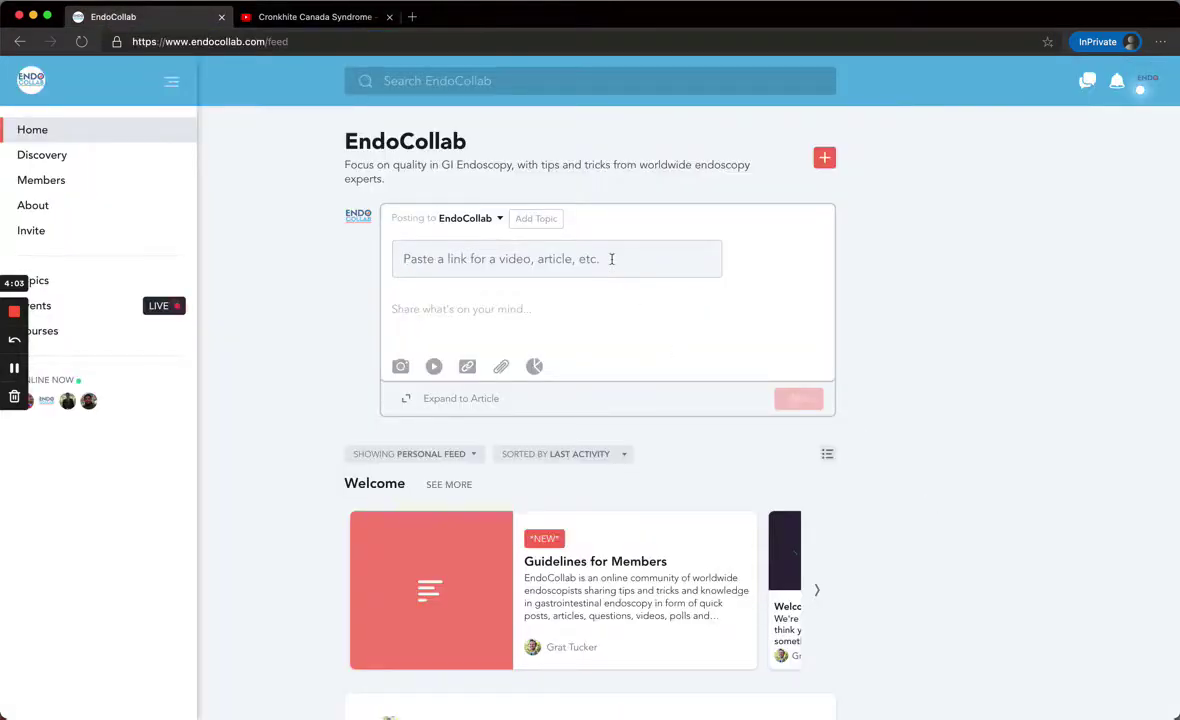
key(super+v)
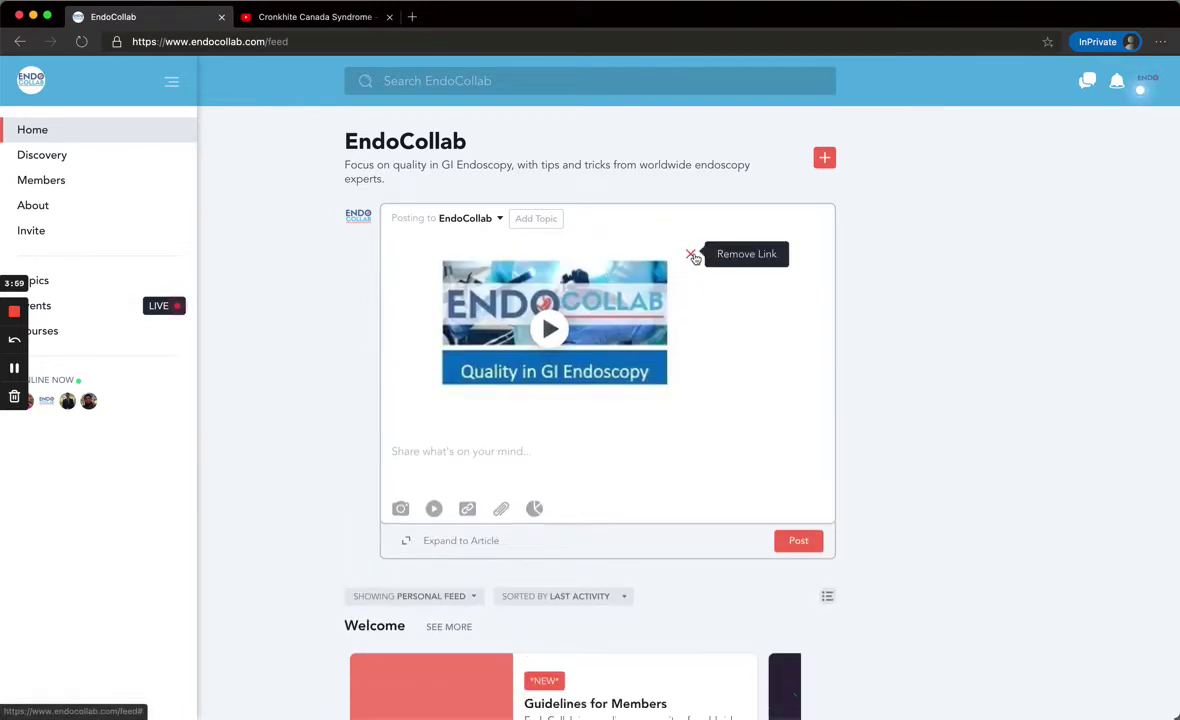
click(692, 256)
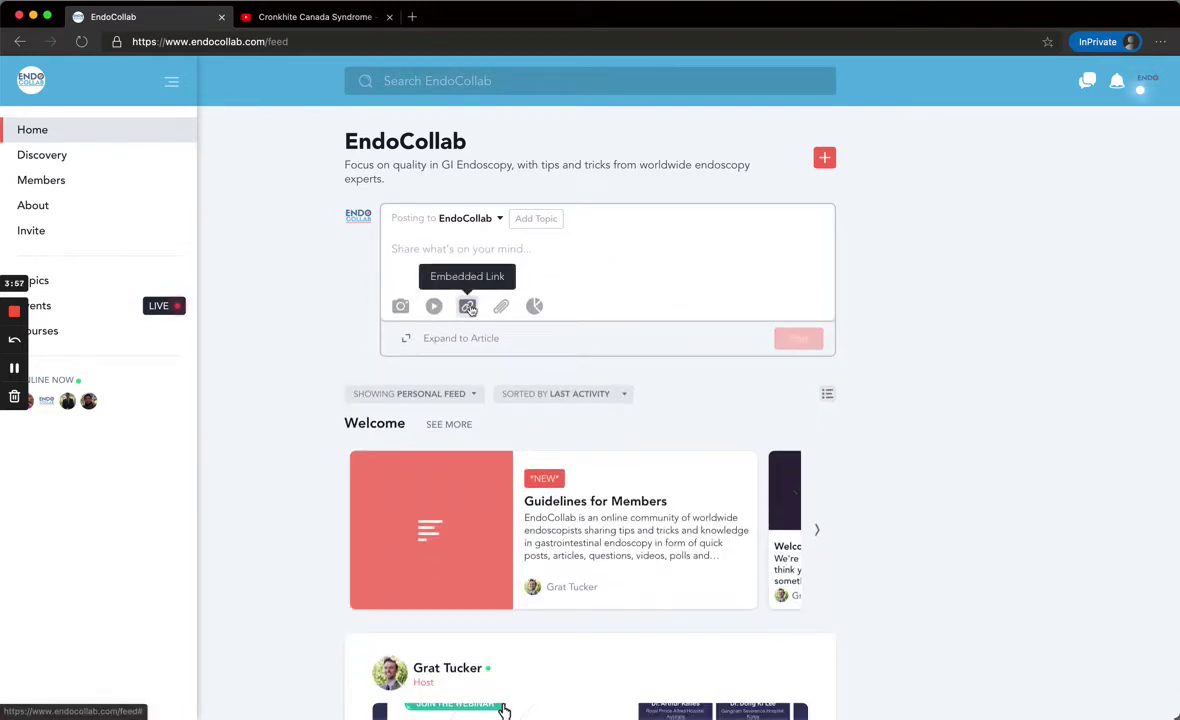
click(467, 306)
click(575, 262)
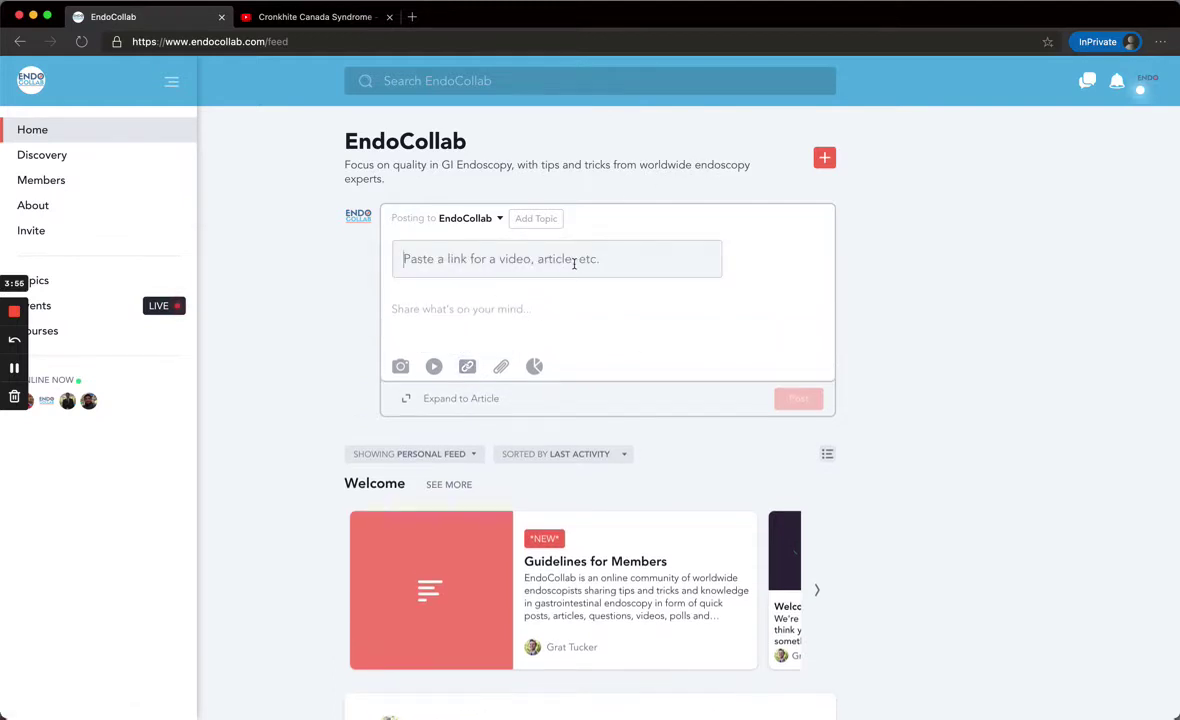
click(500, 368)
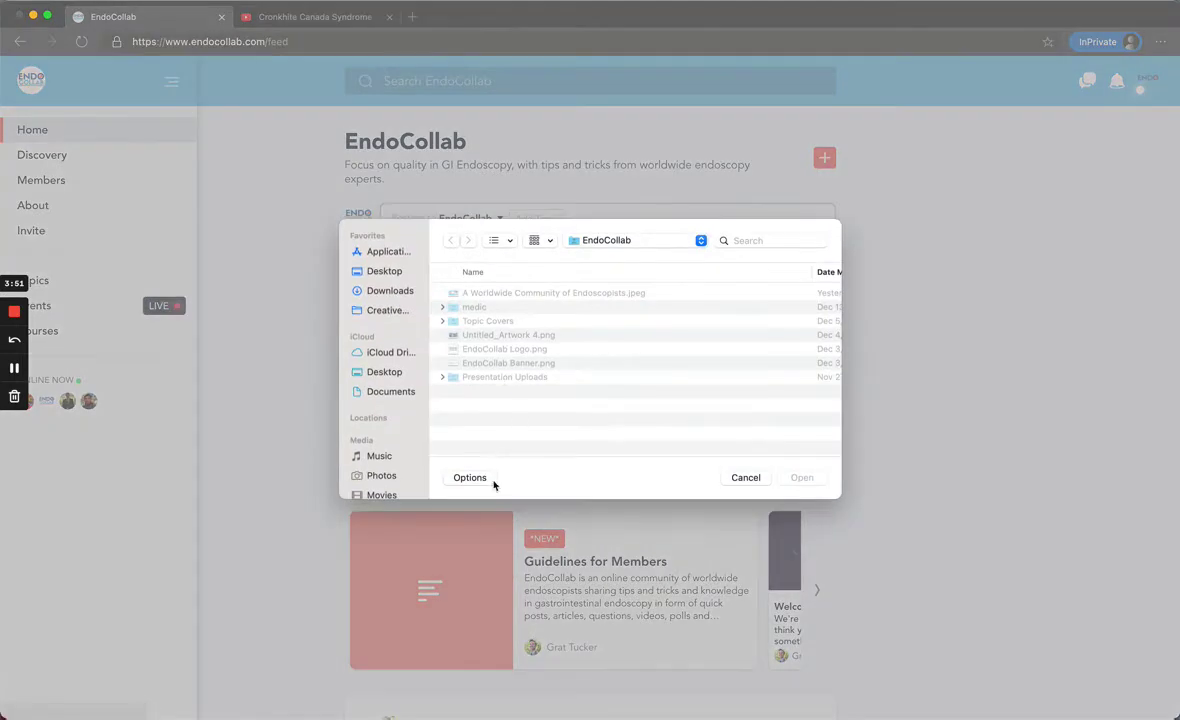
click(770, 478)
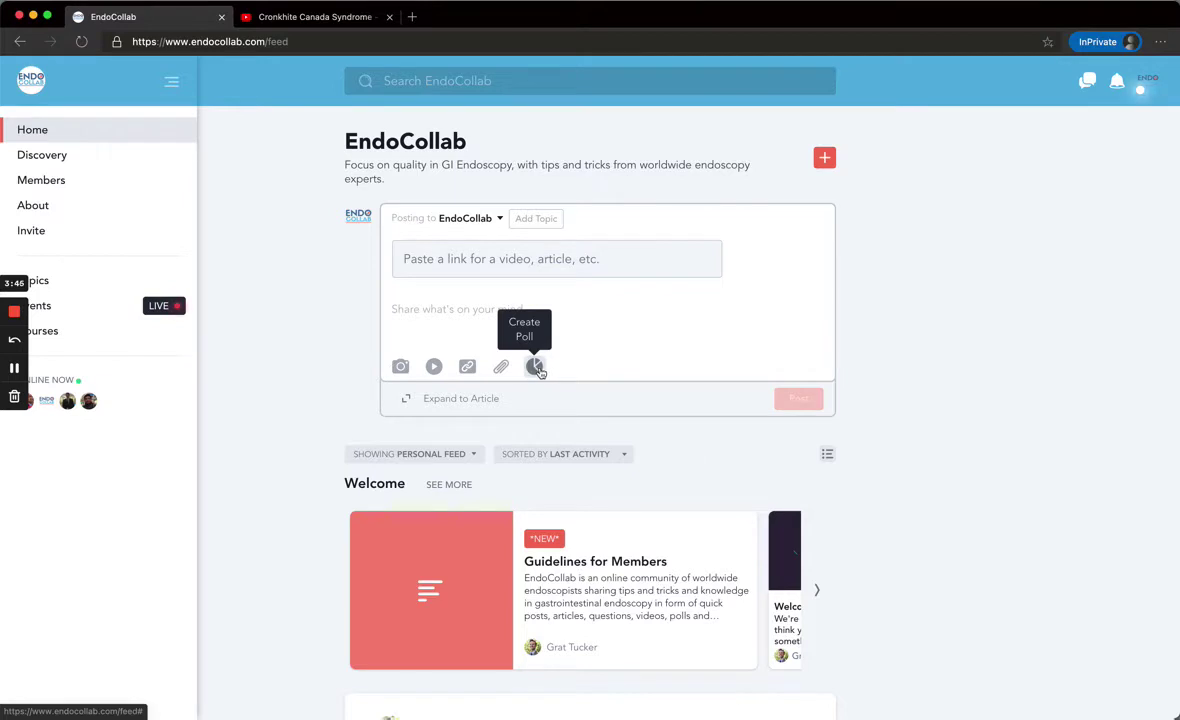
Convert the quick post into a Multiple Choice poll and add a third empty answer choice.
click(536, 368)
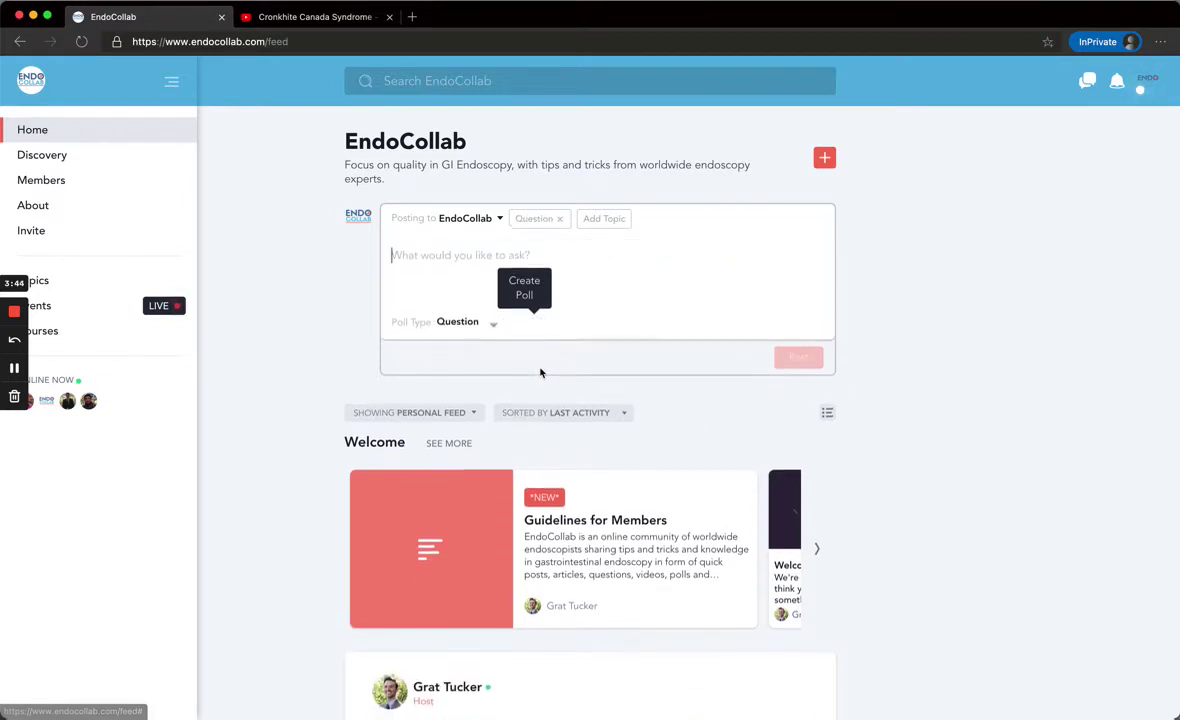
click(491, 319)
click(489, 384)
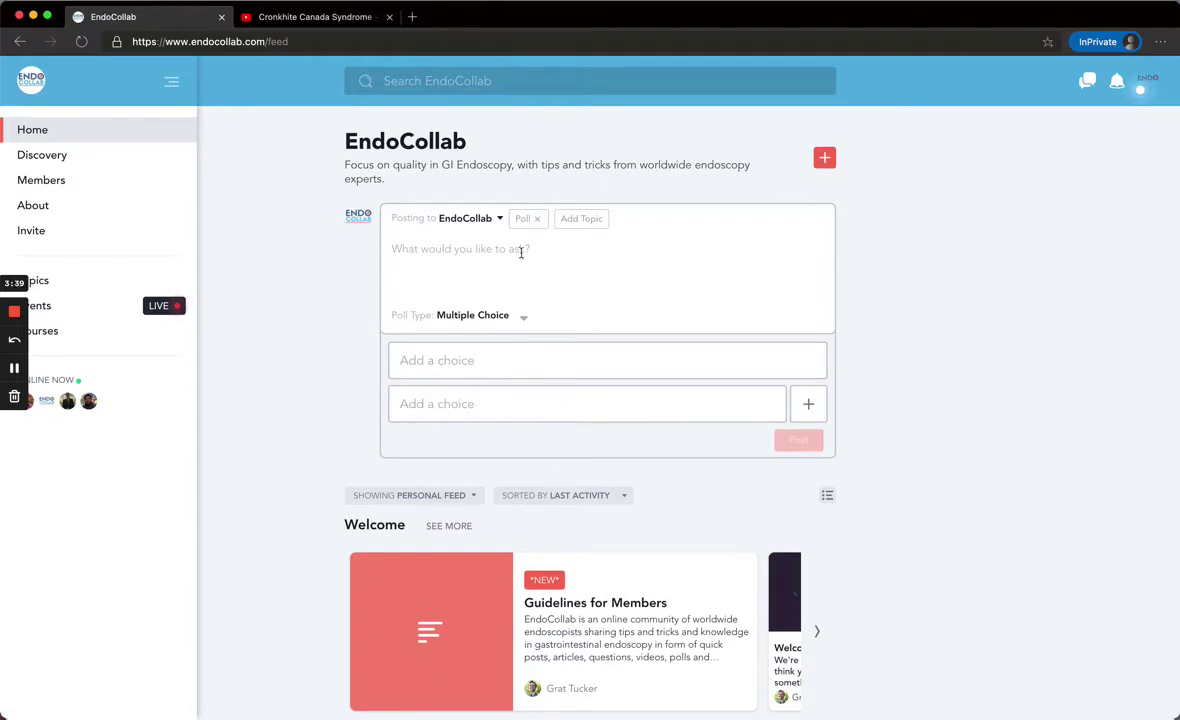
click(473, 360)
click(468, 405)
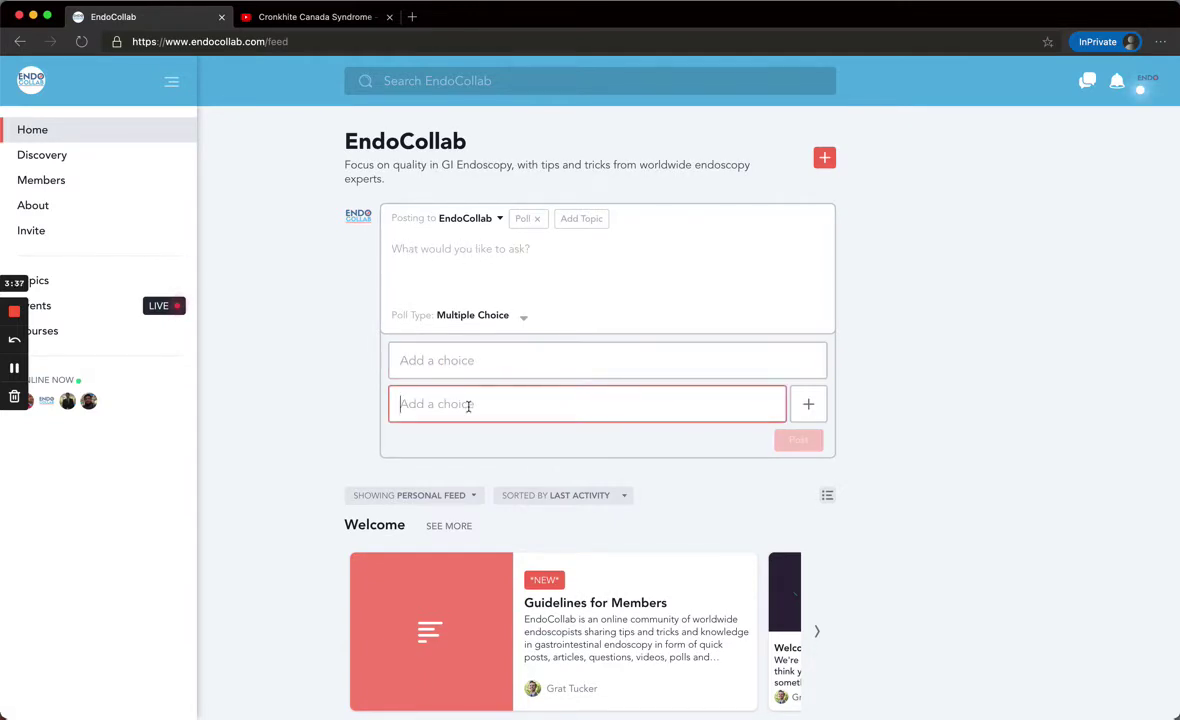
click(813, 408)
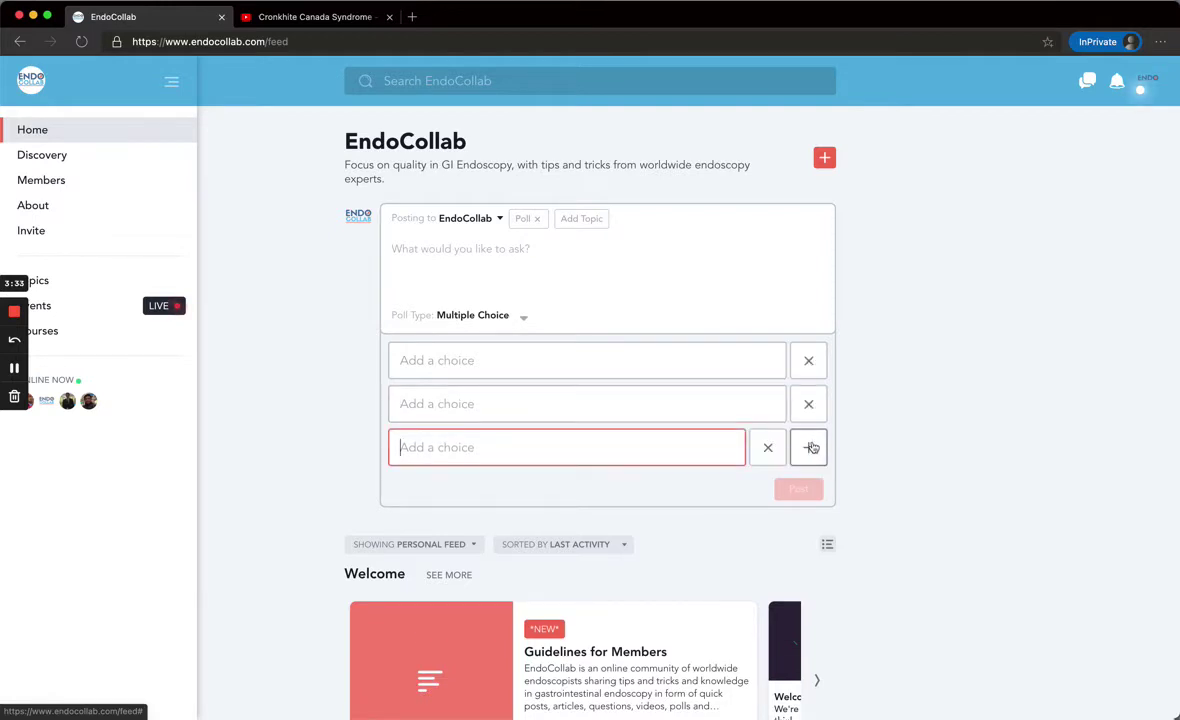
click(503, 317)
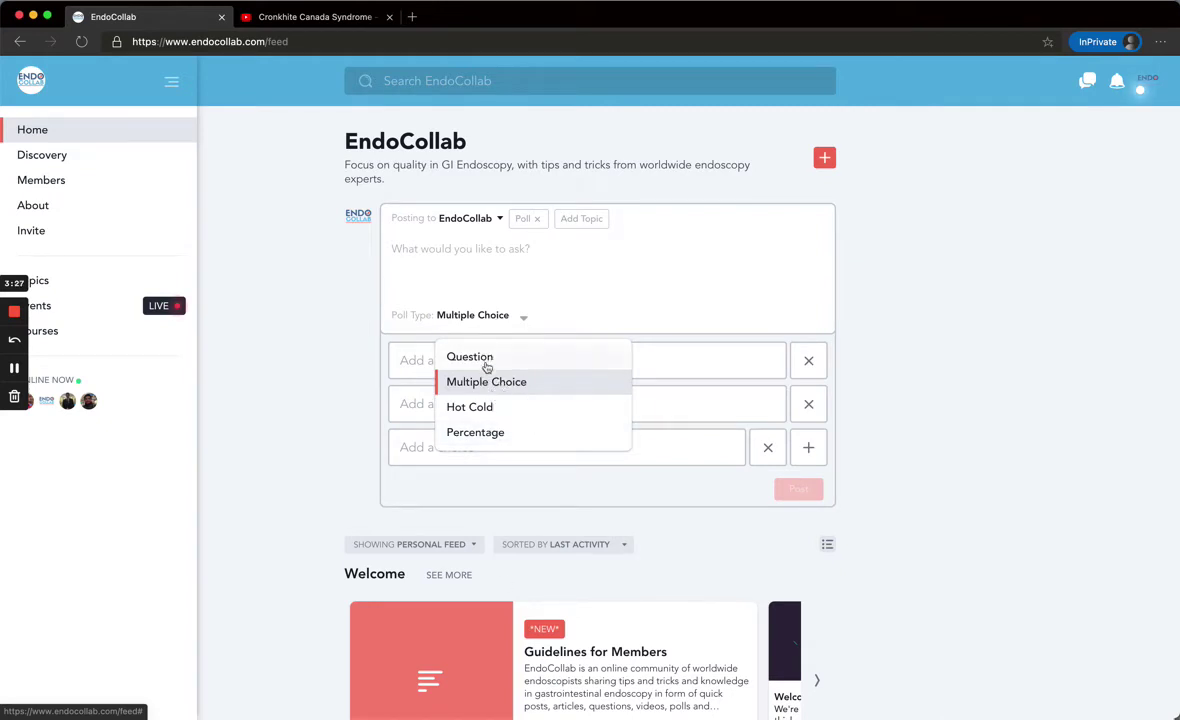
click(535, 260)
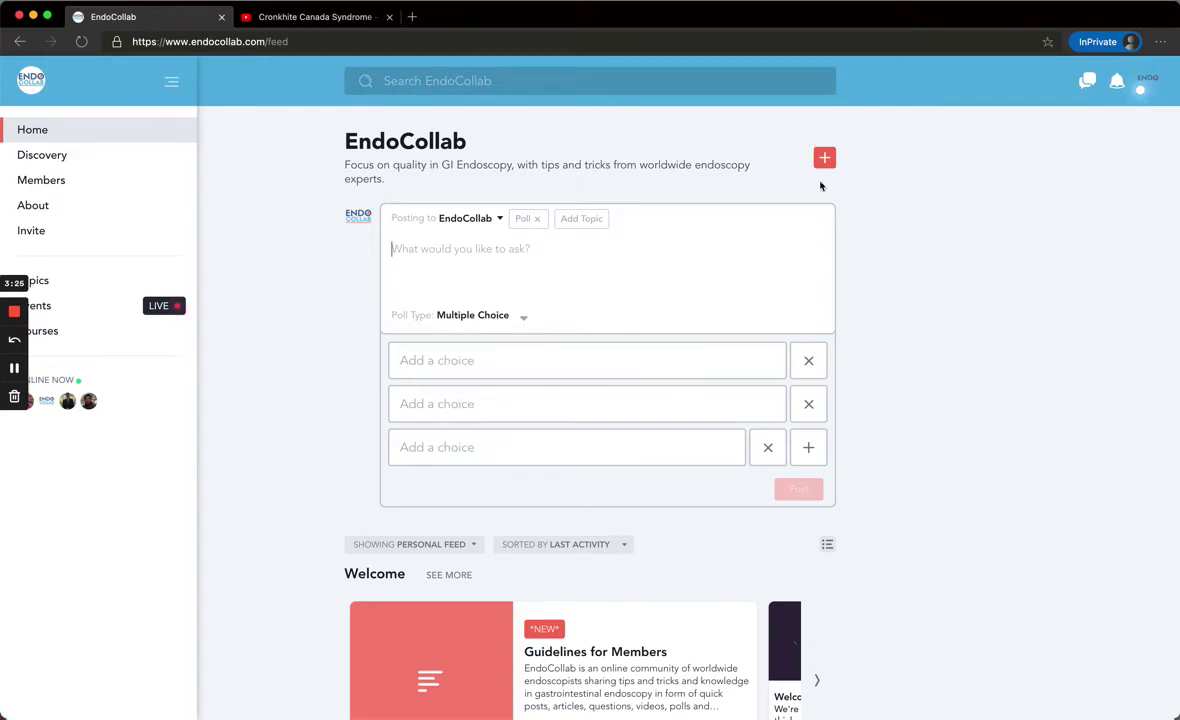
click(824, 158)
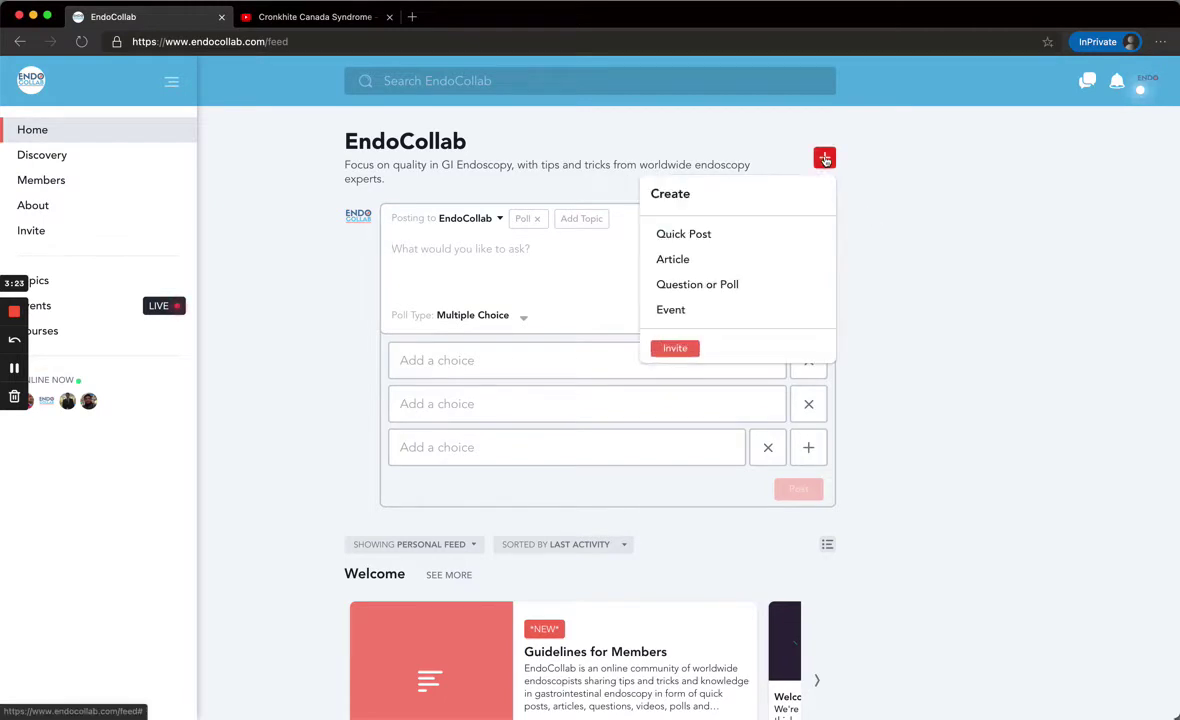
Set up a new online event of type Meeting, then cancel it without saving.
click(701, 315)
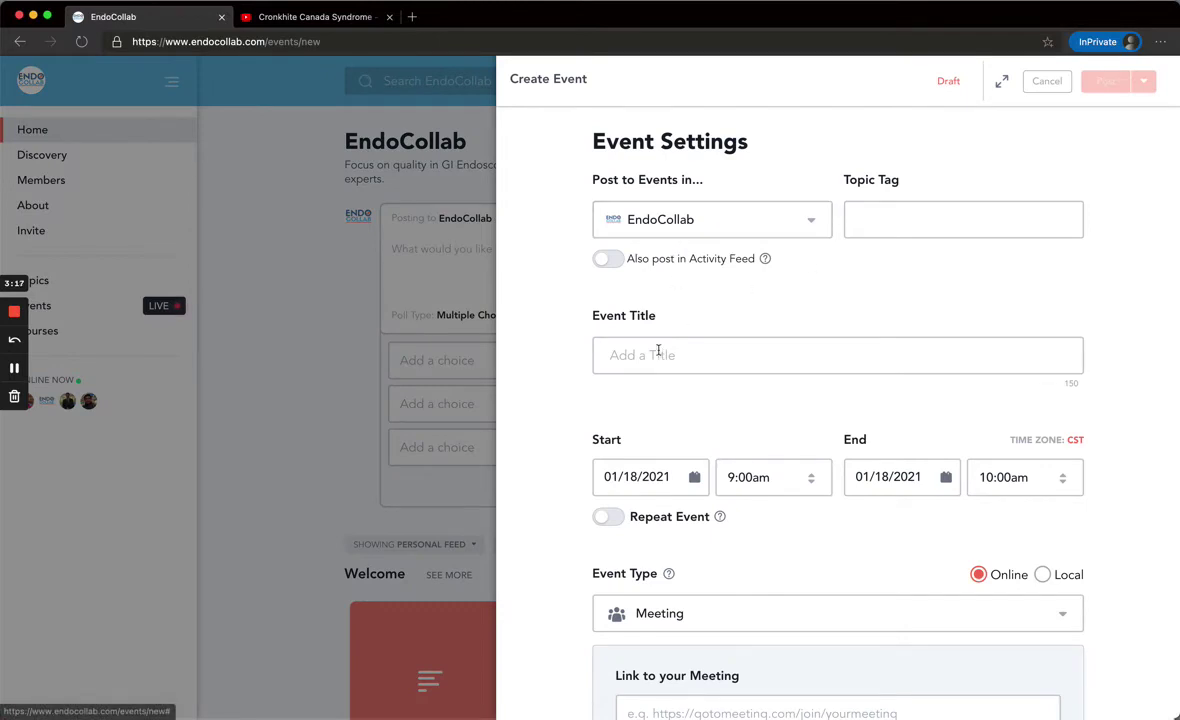
scroll(659, 350, down, 2)
scroll(659, 355, down, 1)
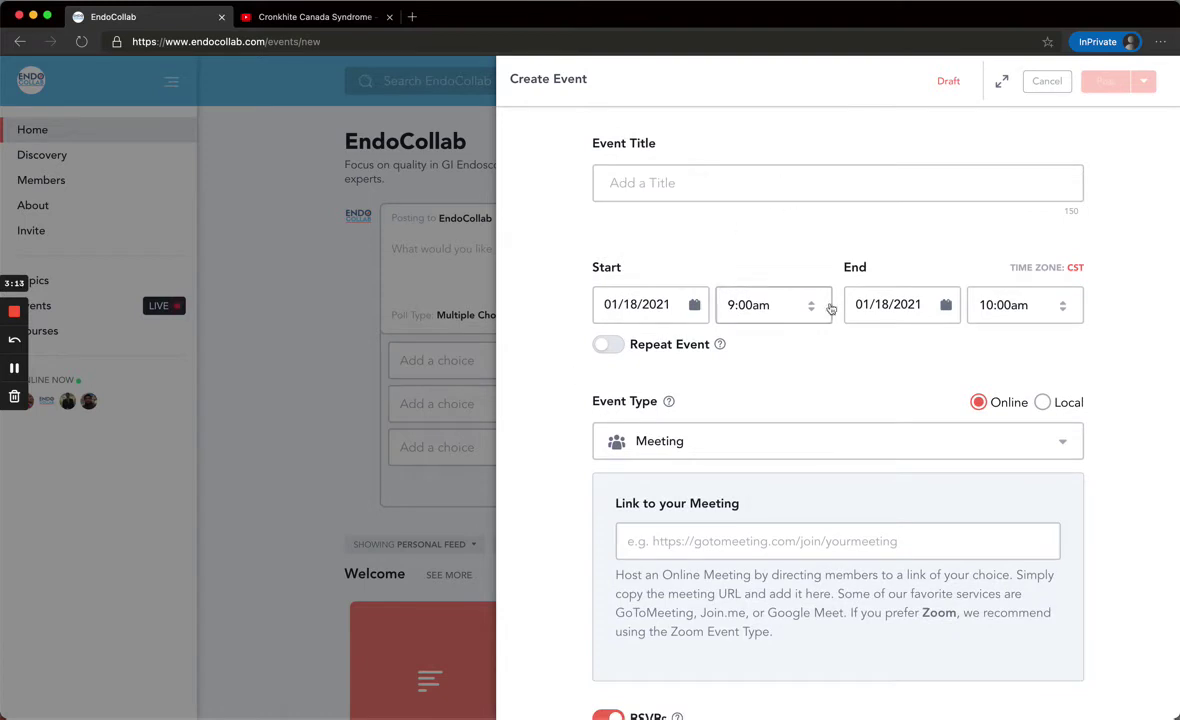
scroll(712, 382, down, 3)
scroll(712, 379, down, 1)
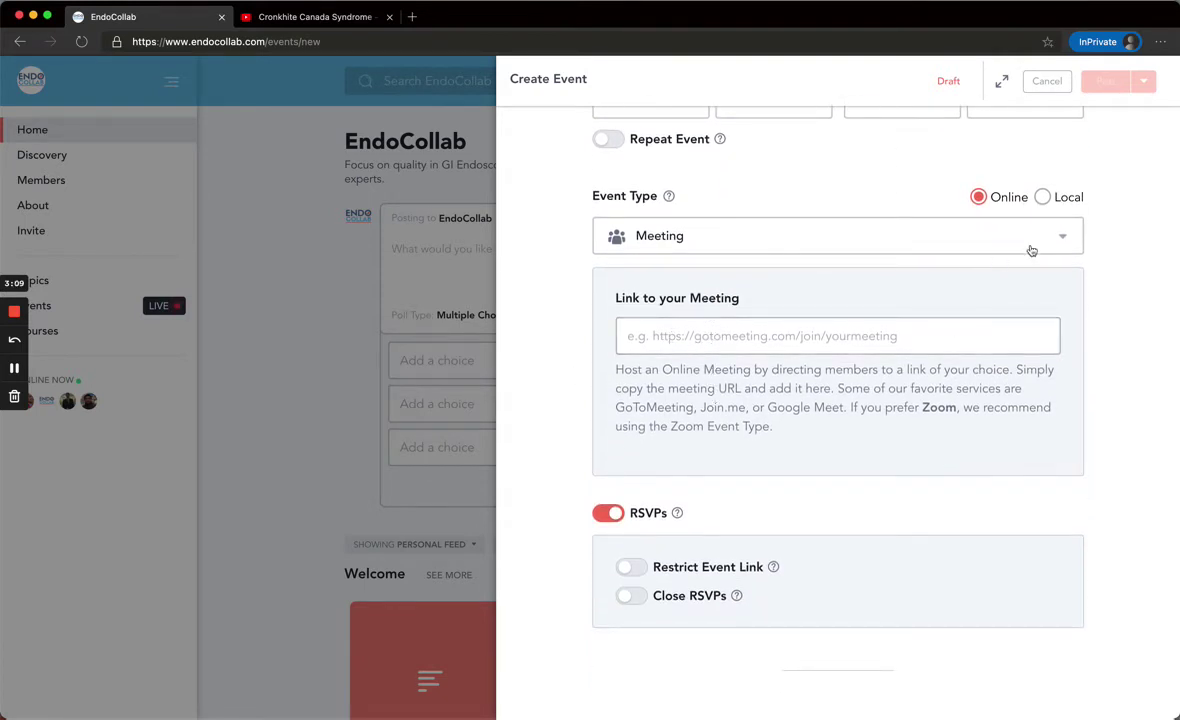
click(1061, 240)
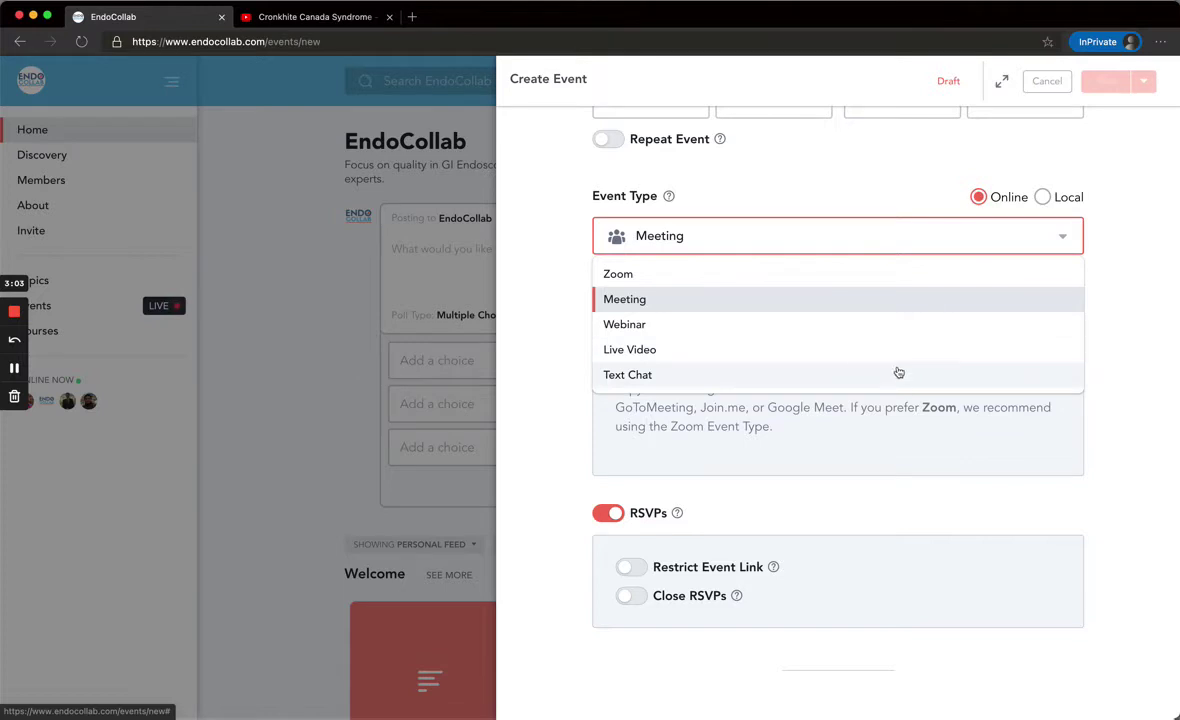
click(1060, 79)
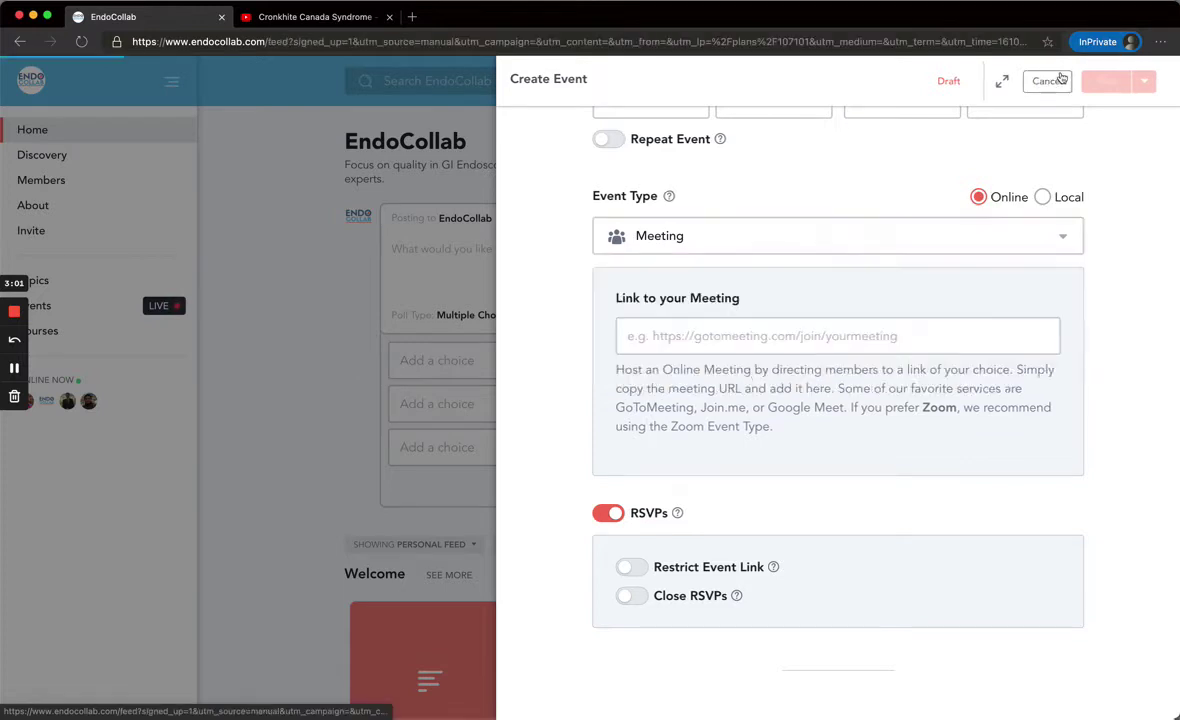
scroll(585, 593, down, 3)
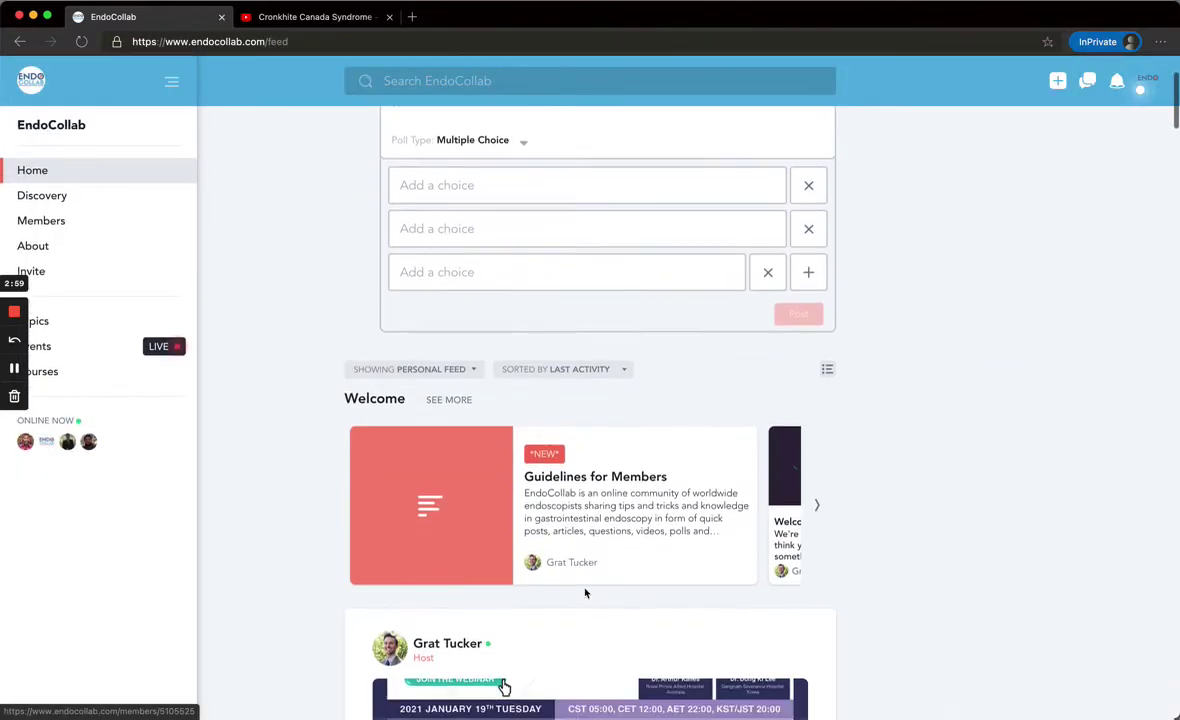
scroll(585, 593, down, 10)
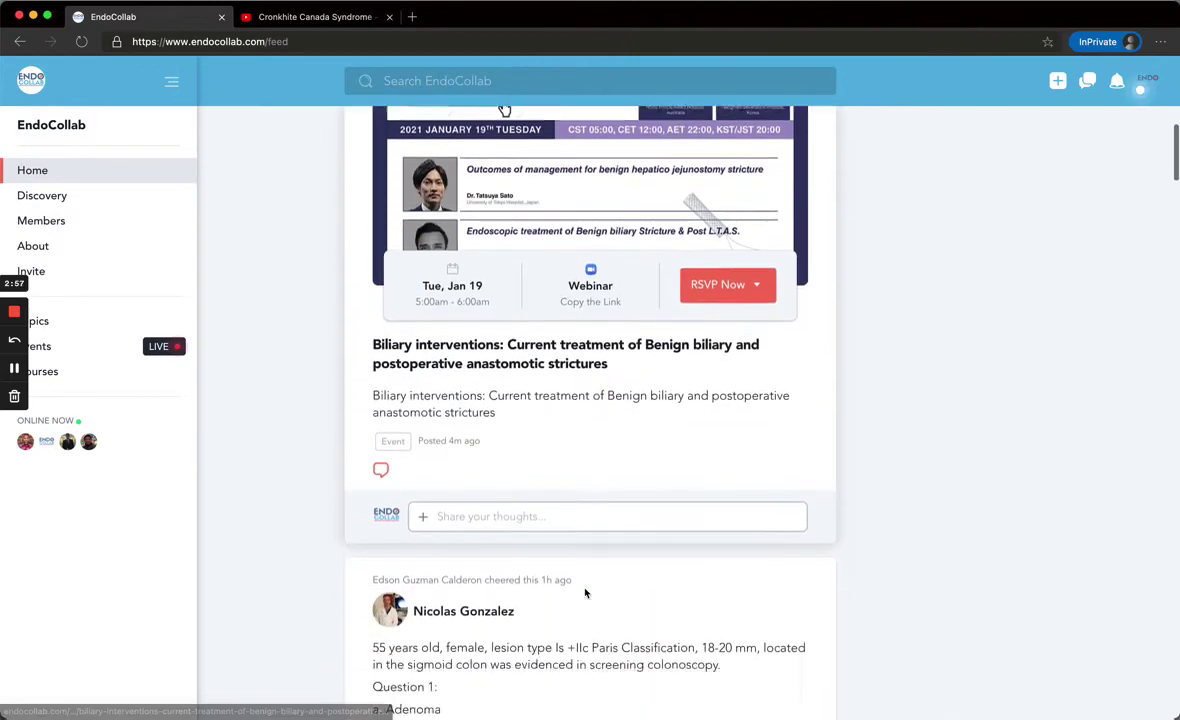
scroll(585, 593, down, 15)
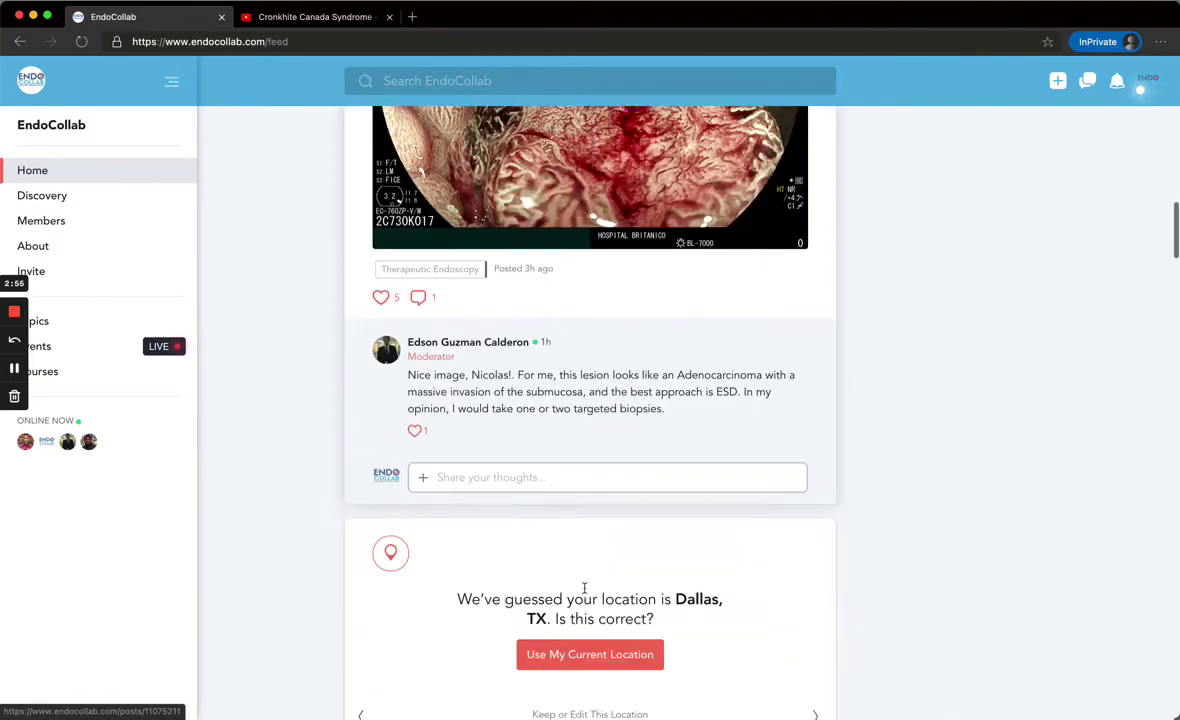
scroll(585, 590, down, 1)
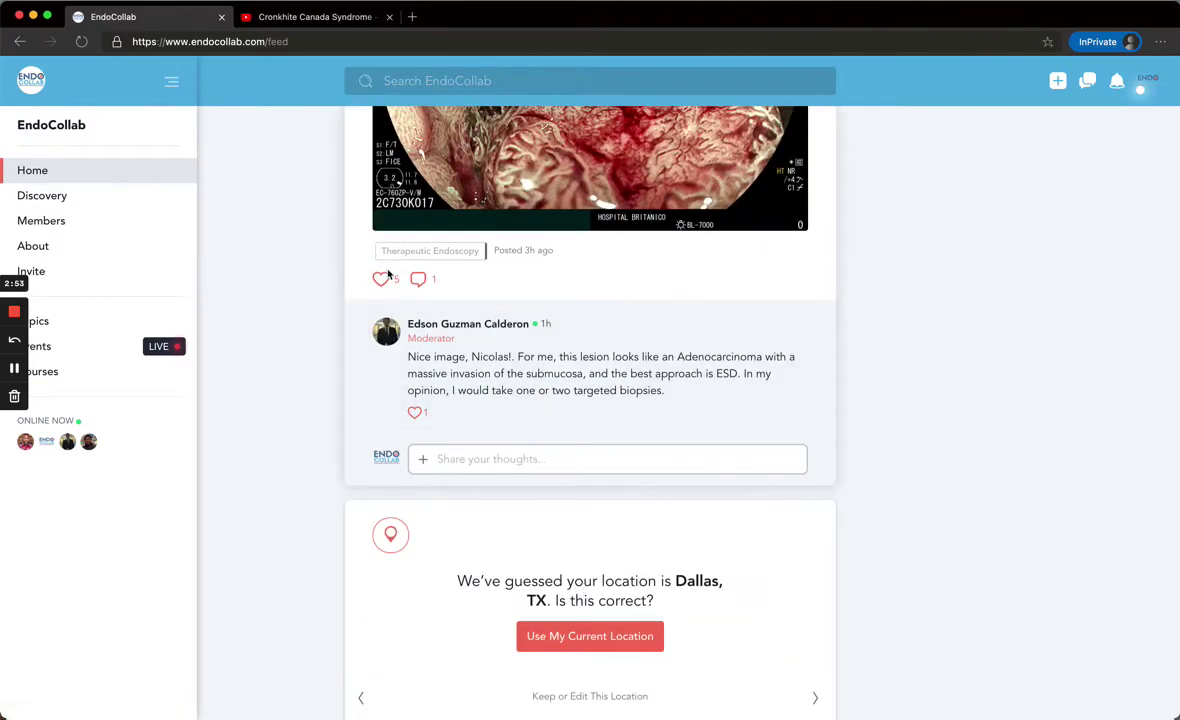
mouse_move(382, 279)
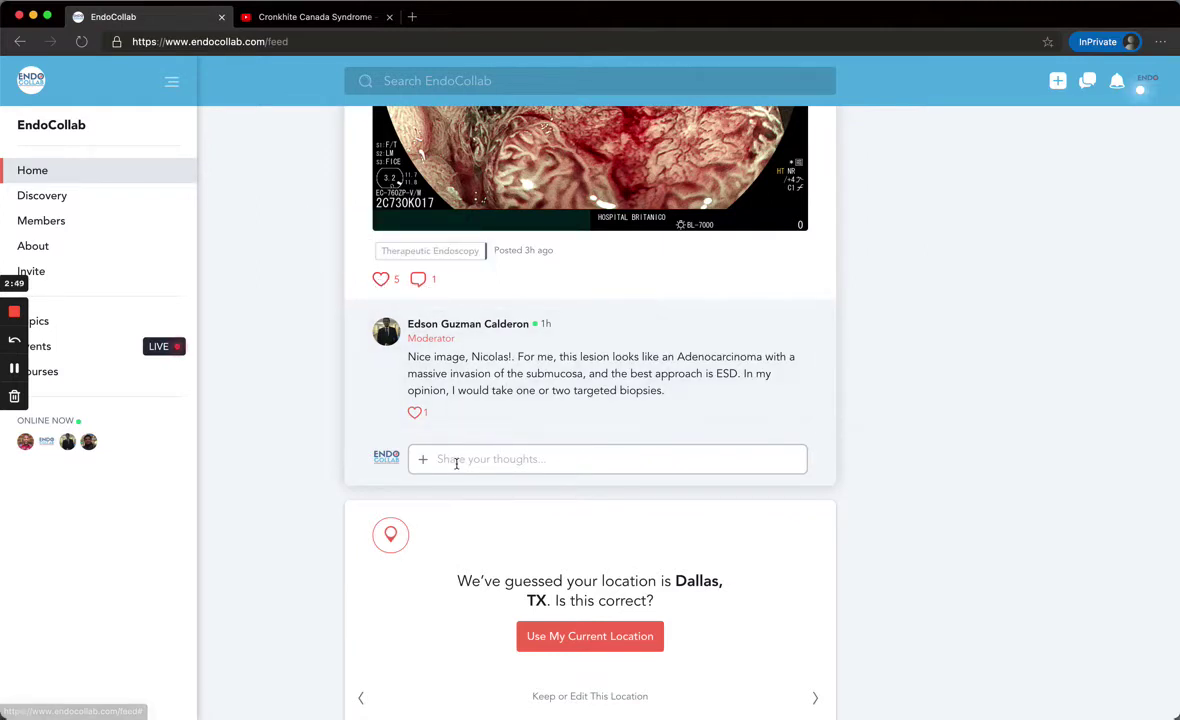
scroll(456, 458, up, 15)
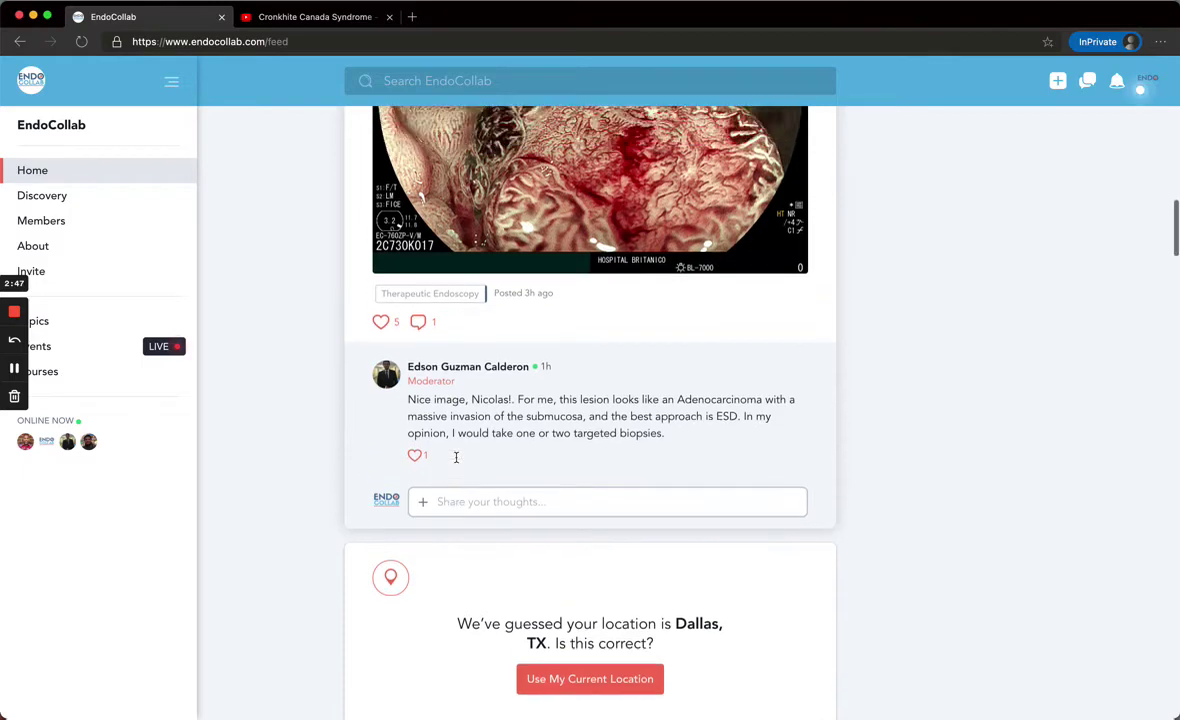
Browse the feed's filter categories and sort options, keeping the Last Activity sort.
scroll(456, 463, up, 4)
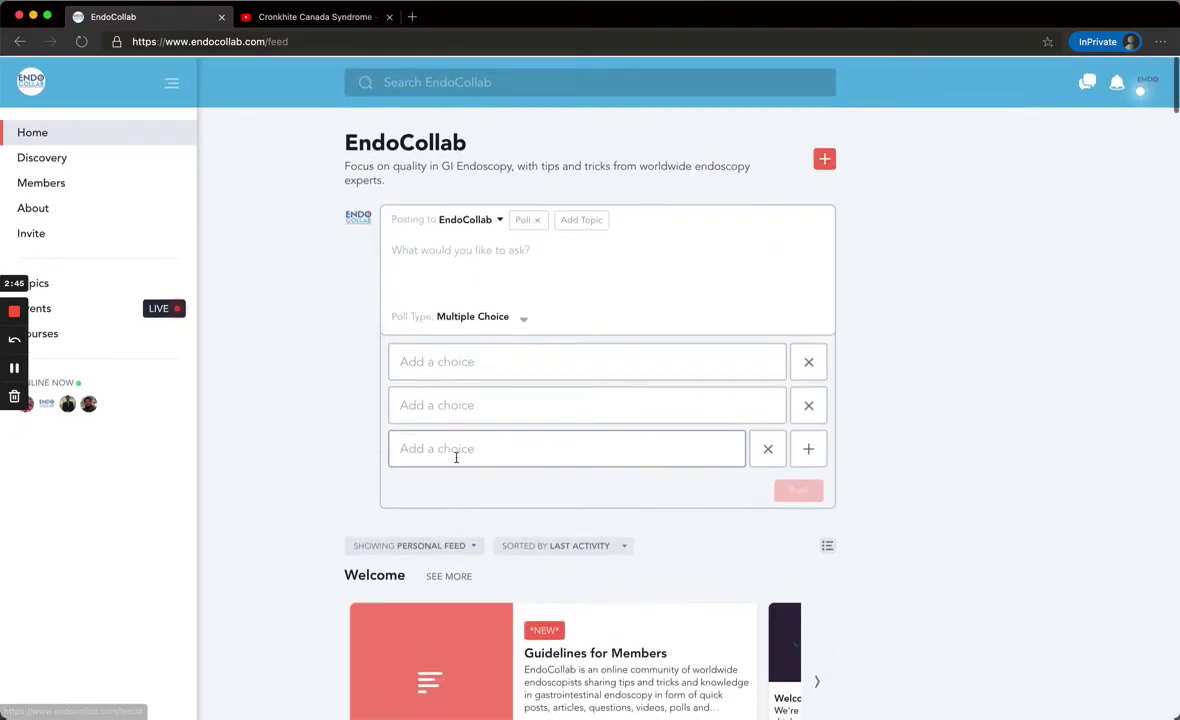
scroll(596, 594, down, 2)
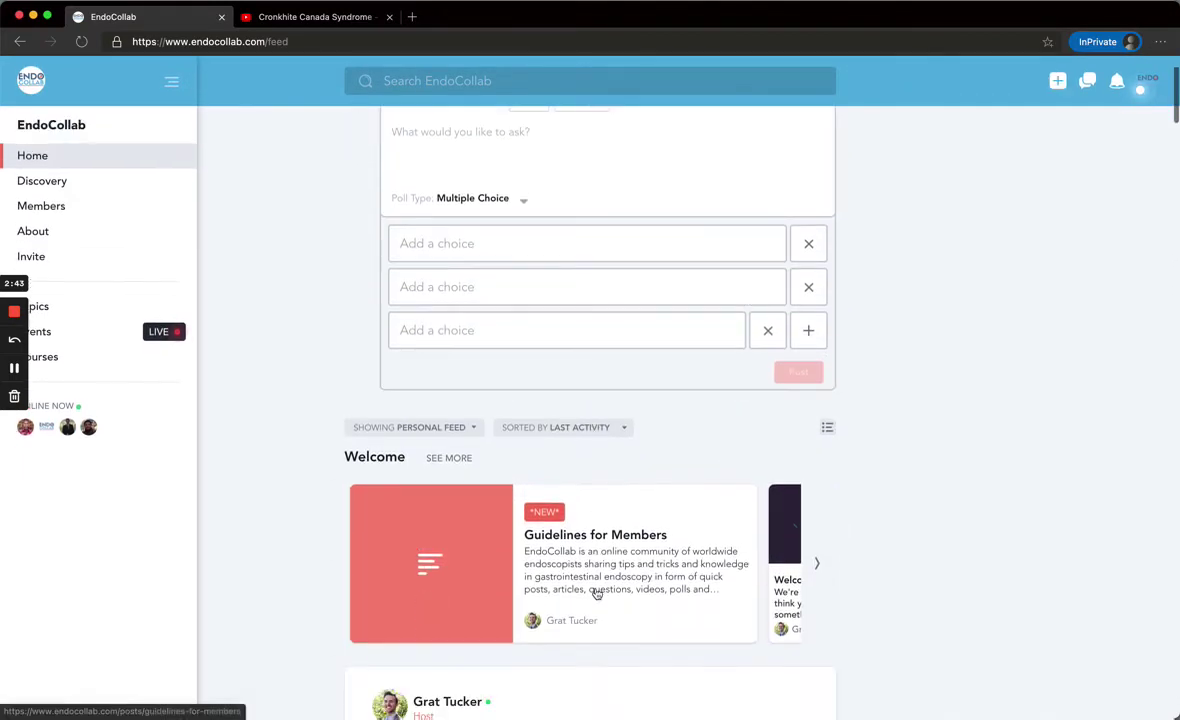
click(474, 429)
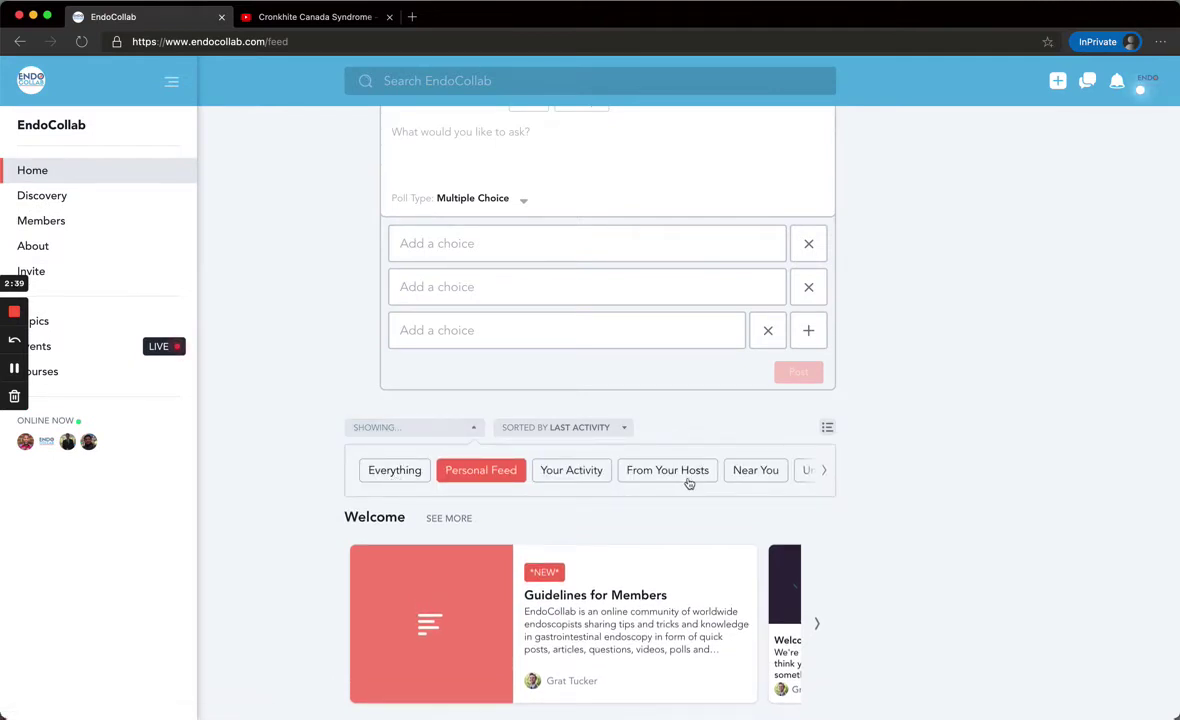
click(822, 472)
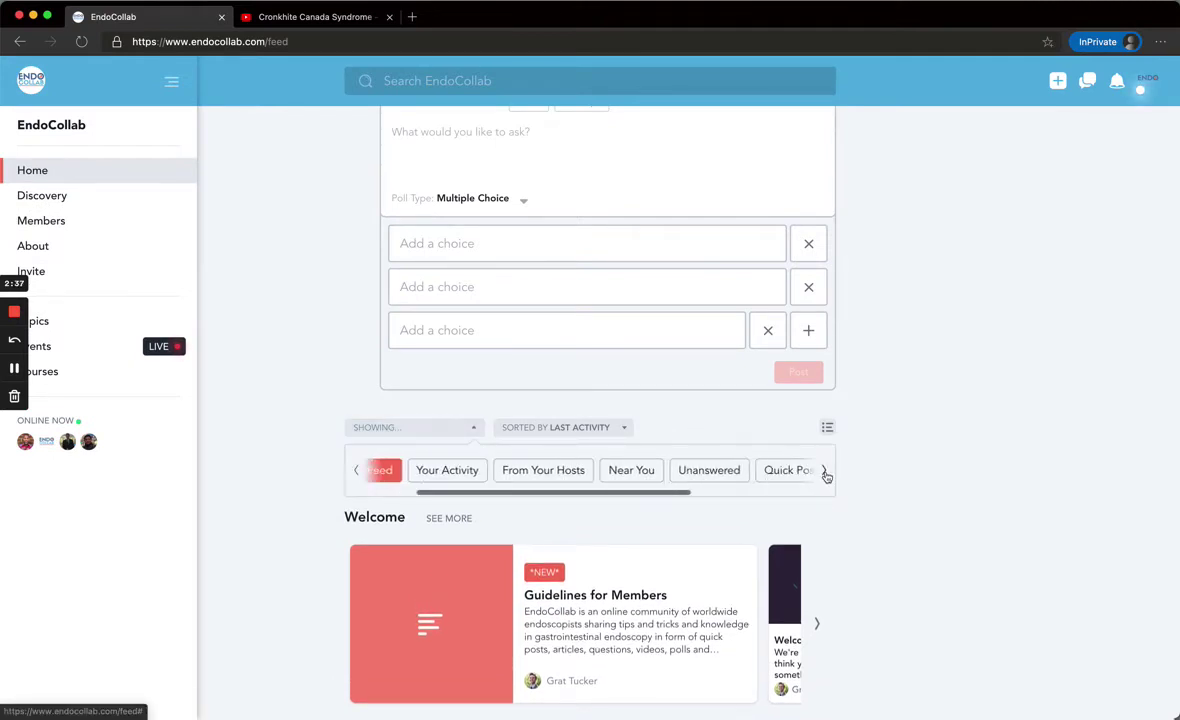
click(611, 430)
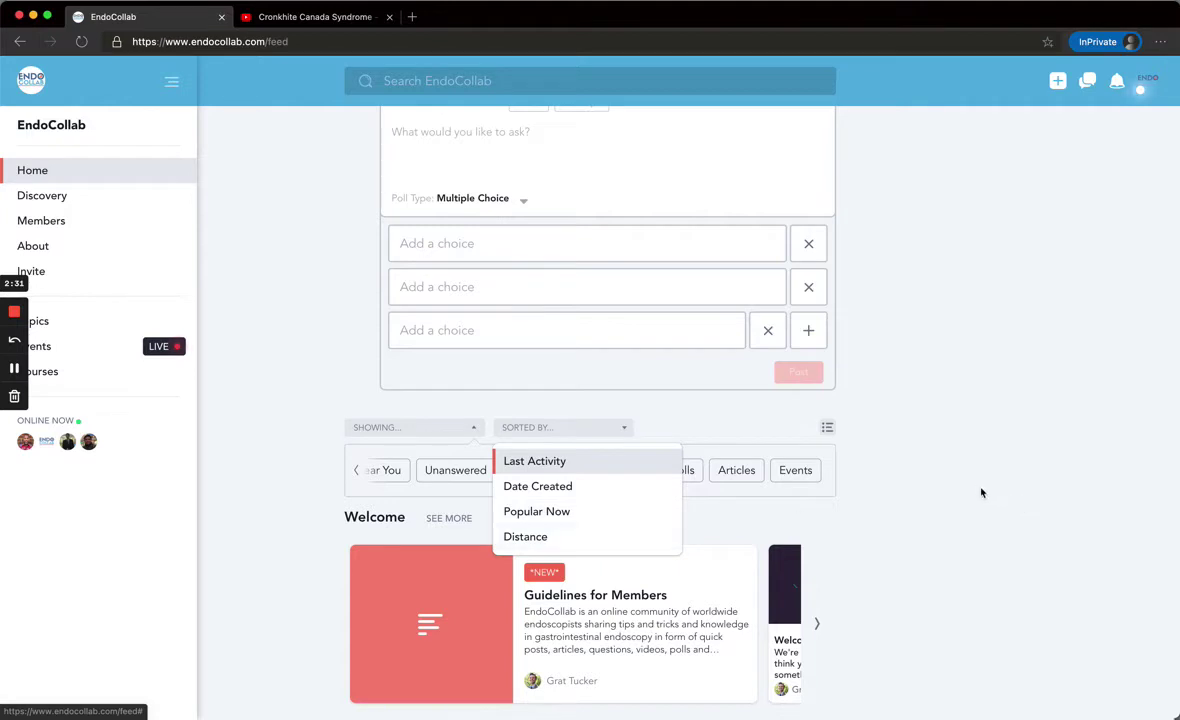
click(903, 454)
scroll(789, 349, up, 3)
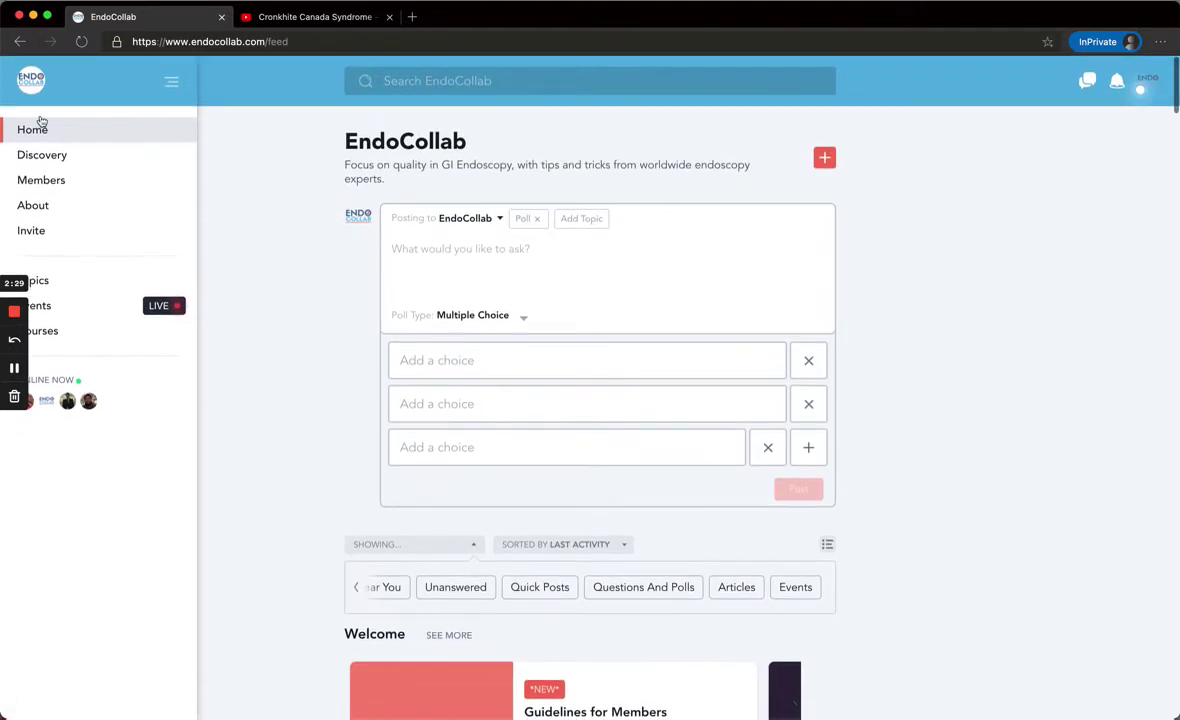
Scroll through the Discovery page and its search, then return Home and open Members.
click(79, 155)
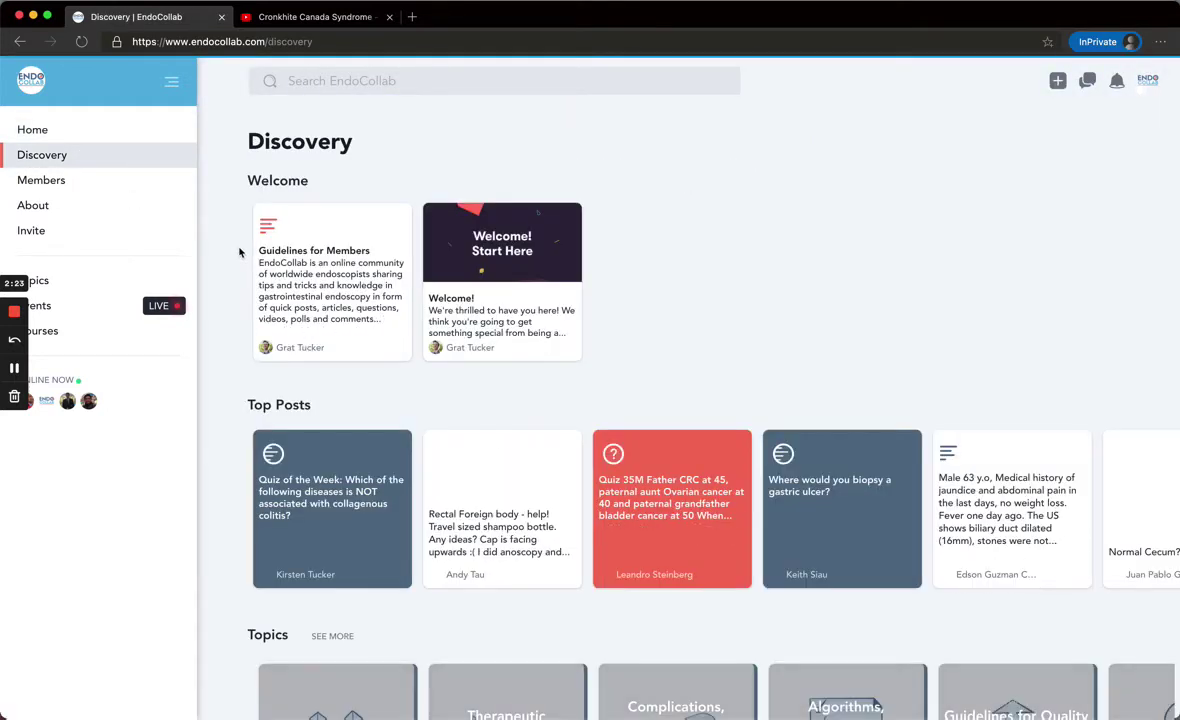
scroll(372, 460, down, 5)
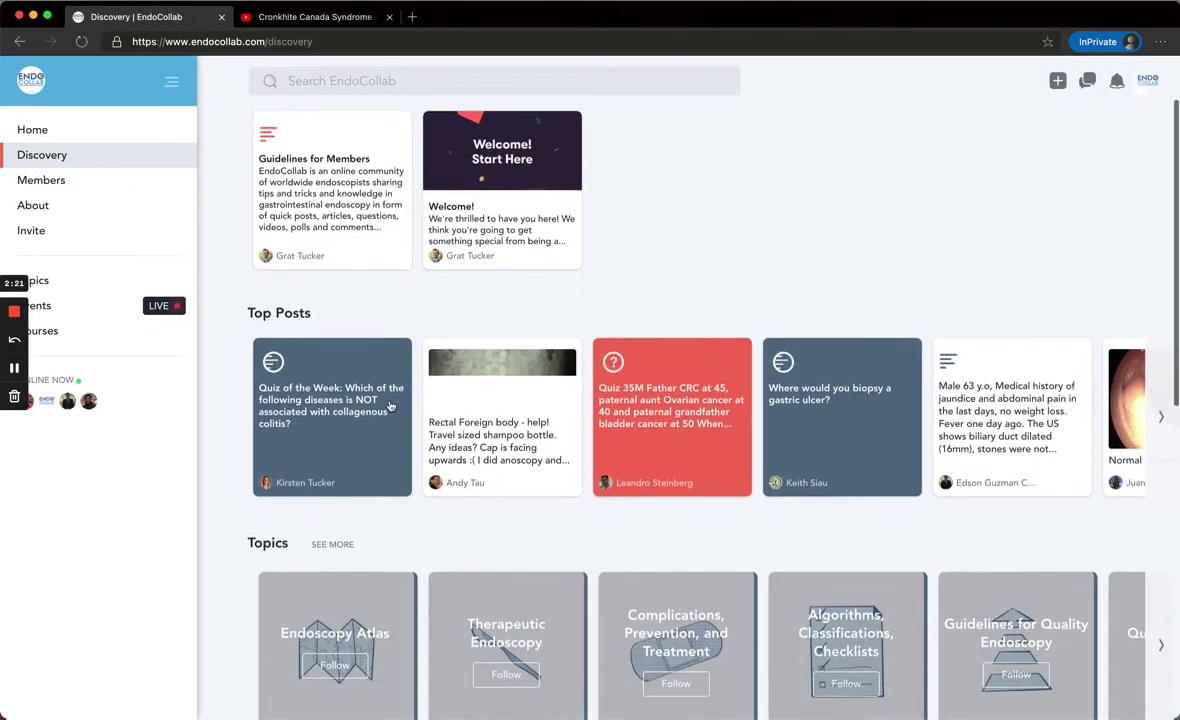
scroll(368, 477, down, 5)
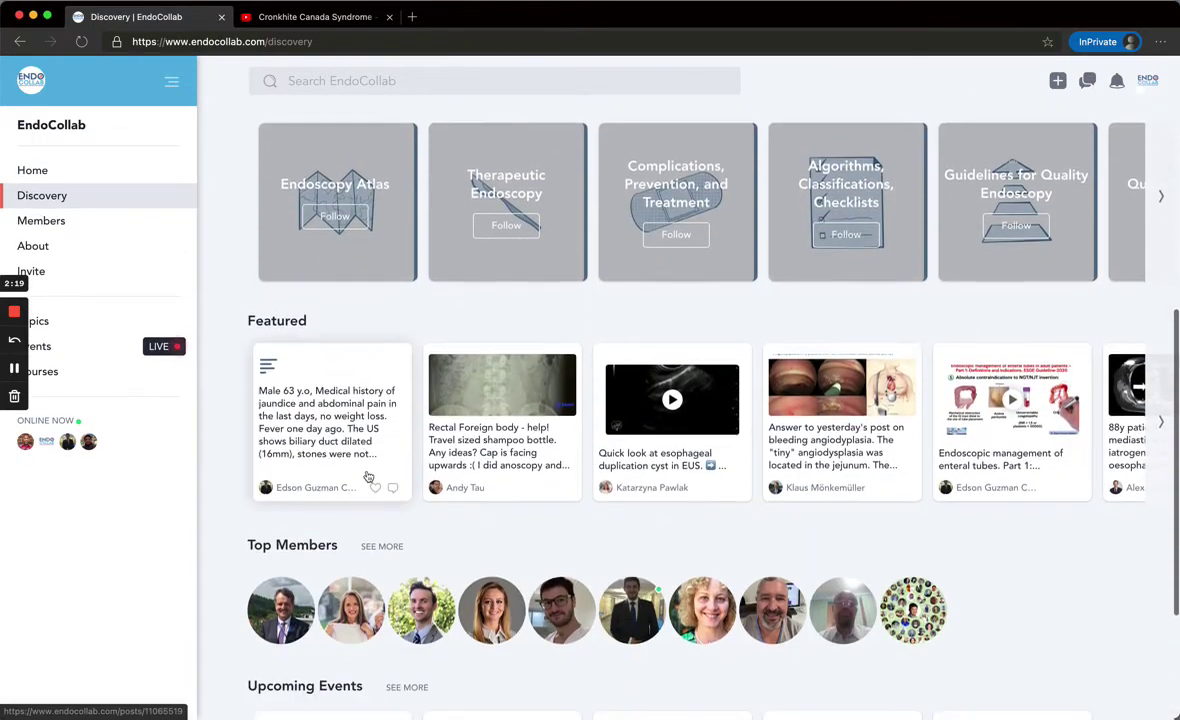
scroll(368, 477, up, 10)
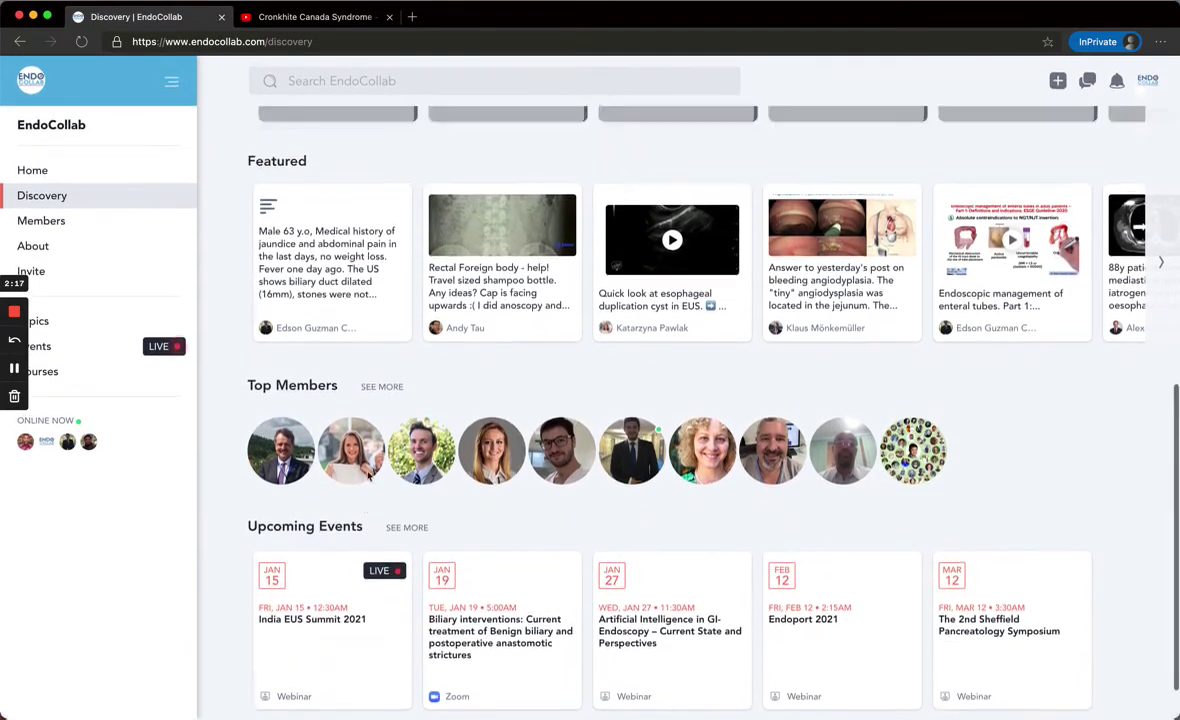
click(307, 82)
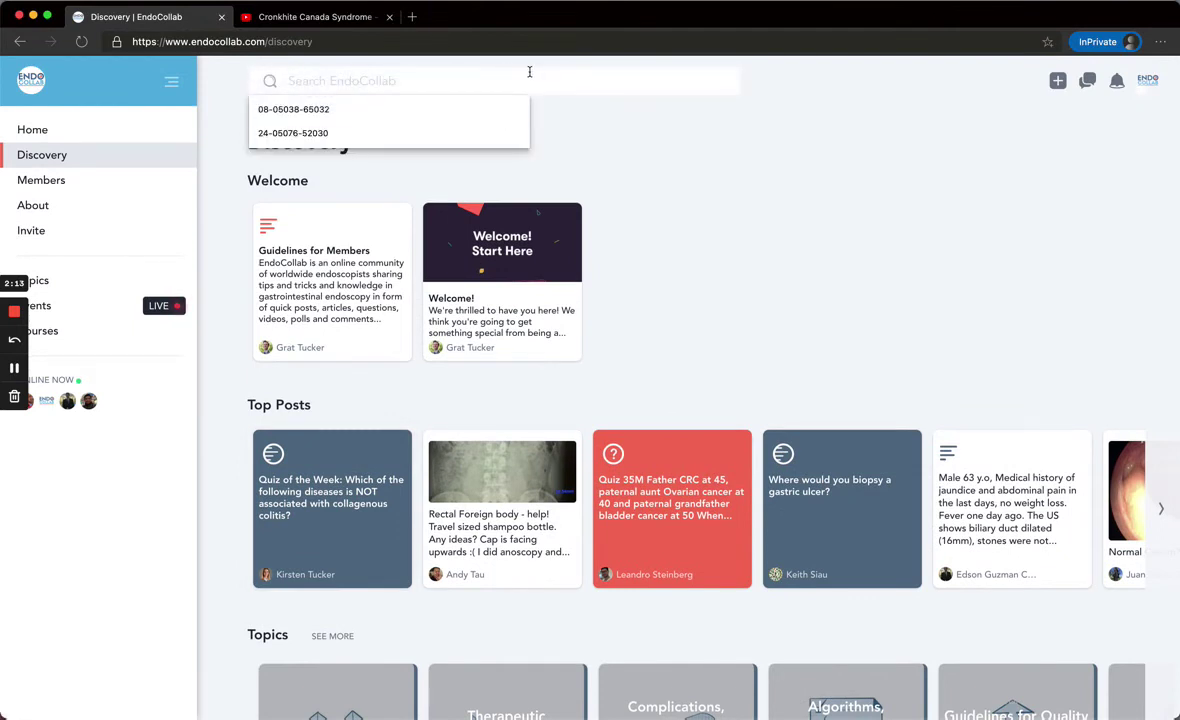
click(28, 130)
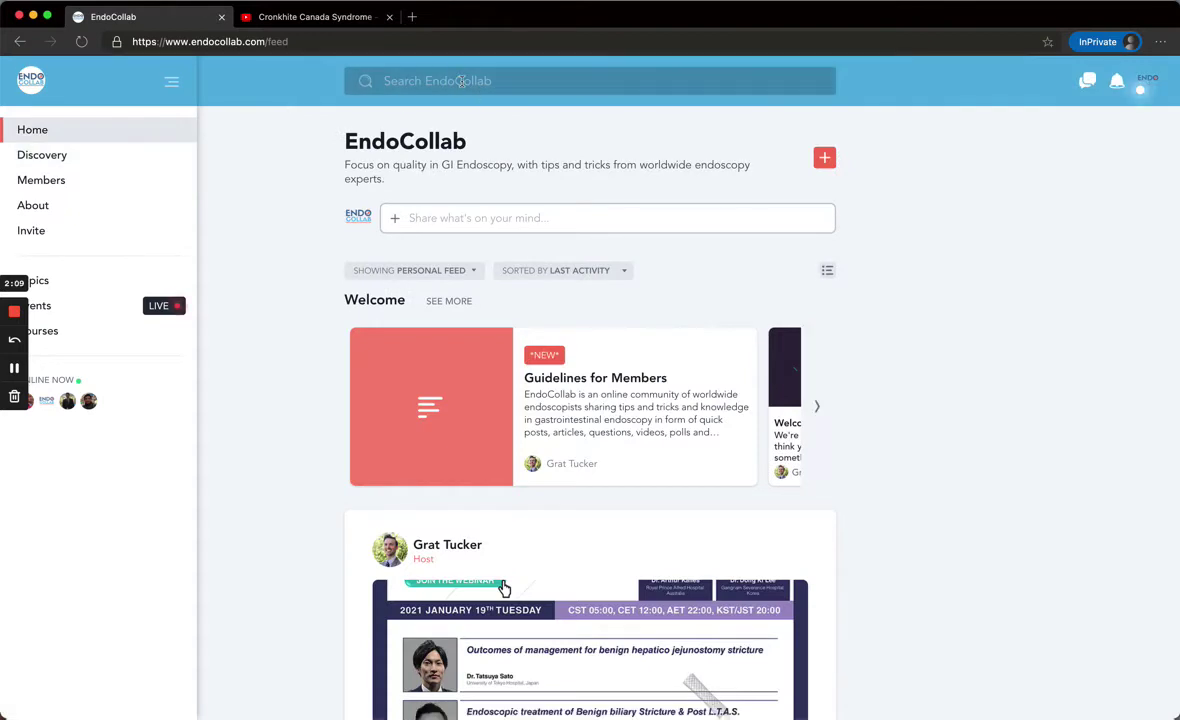
click(115, 183)
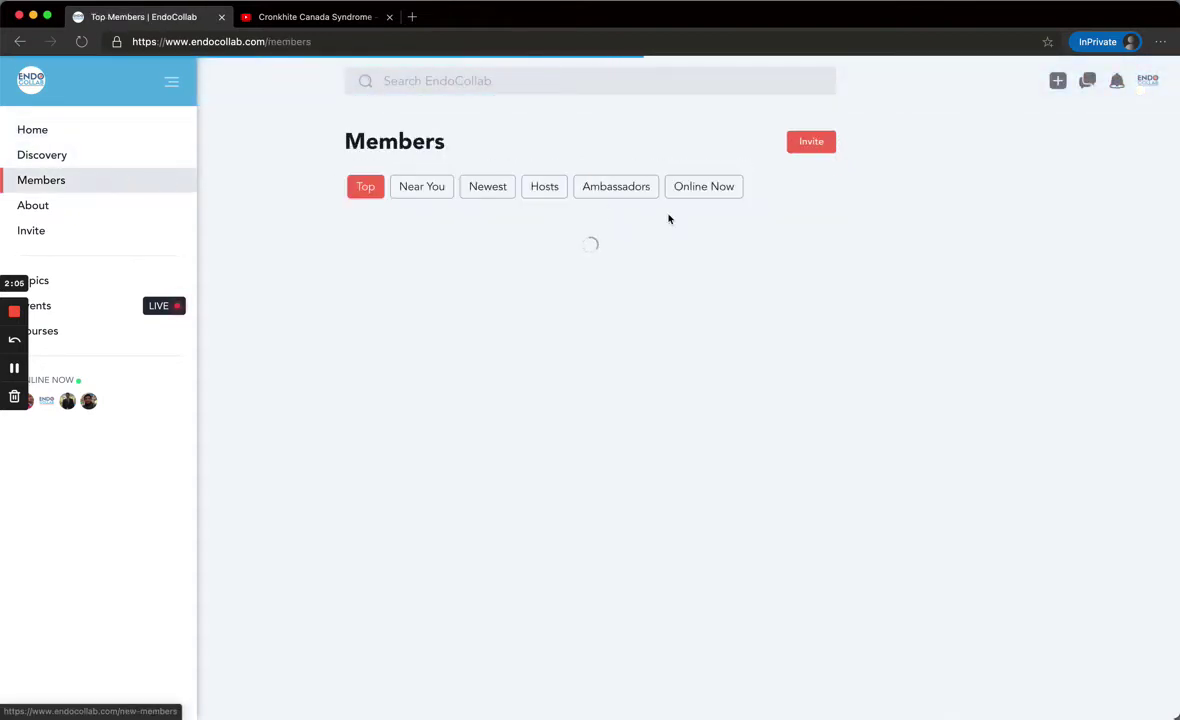
Open the top-listed member's profile, start a Say Hello chat, view attachment options, then close it.
scroll(601, 310, down, 2)
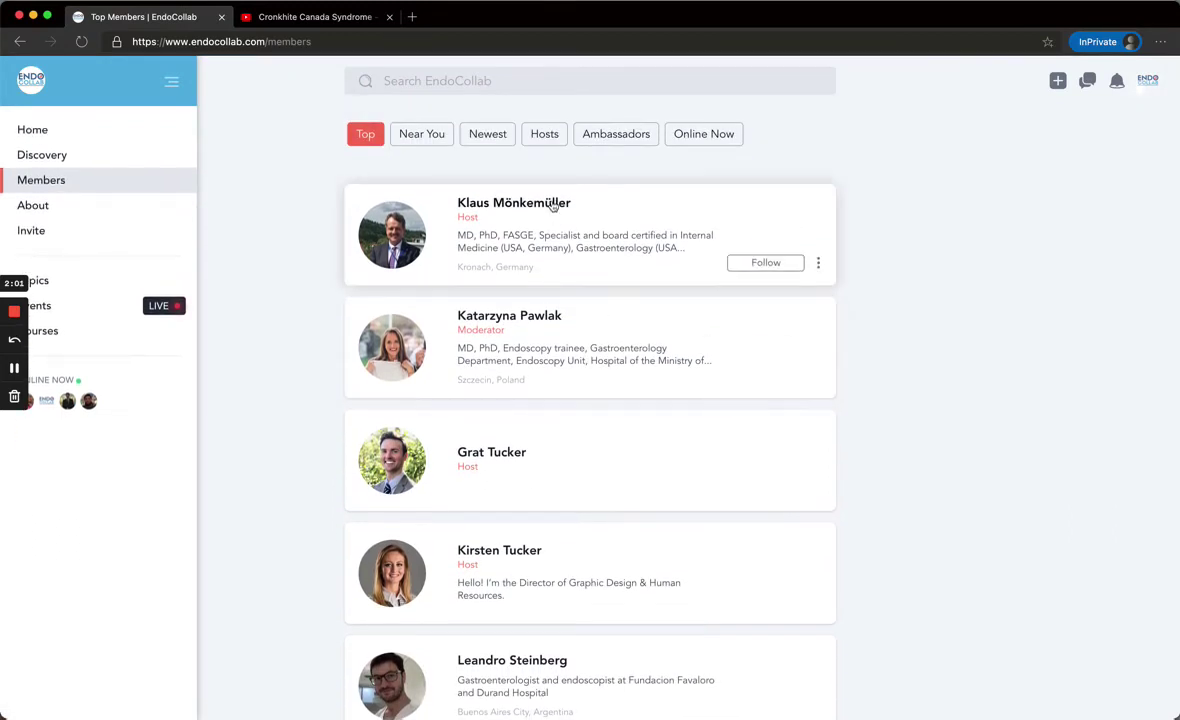
click(557, 204)
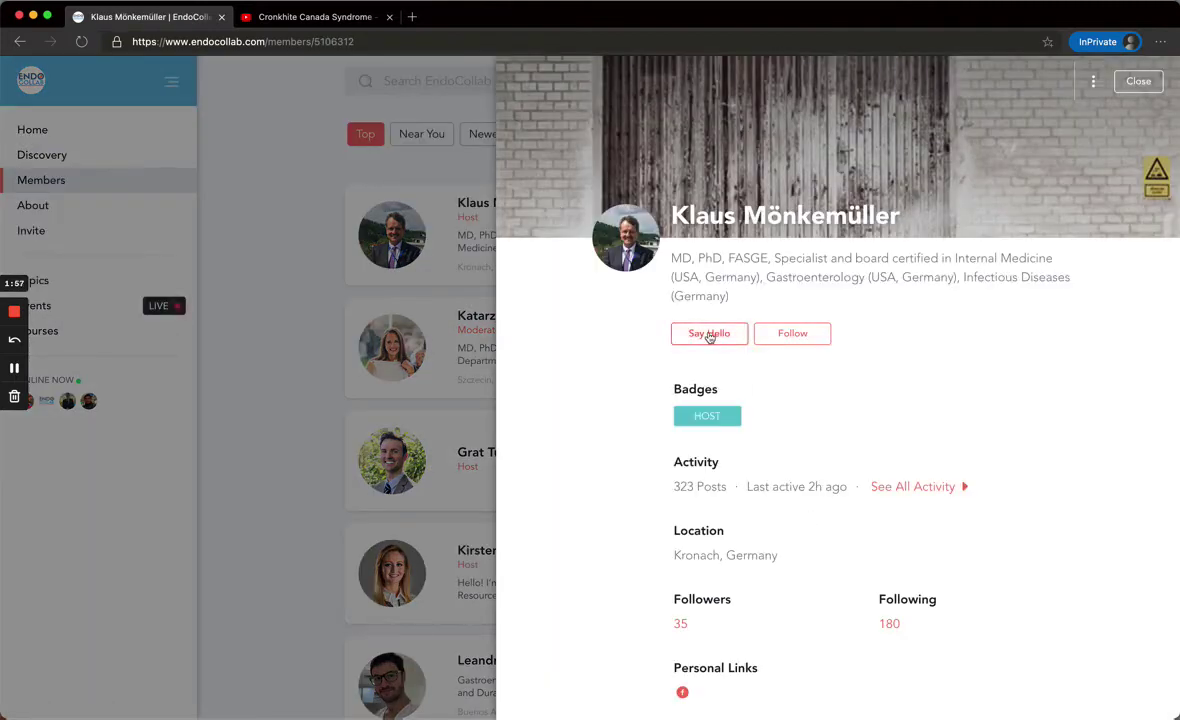
click(709, 334)
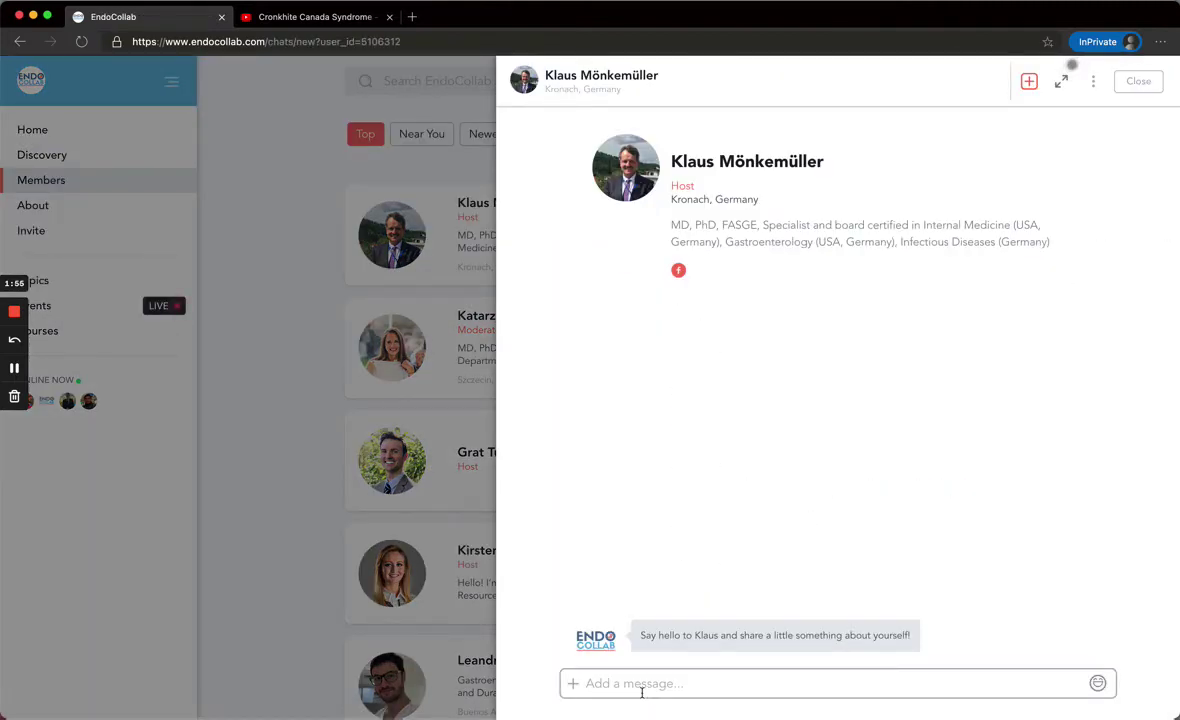
click(573, 683)
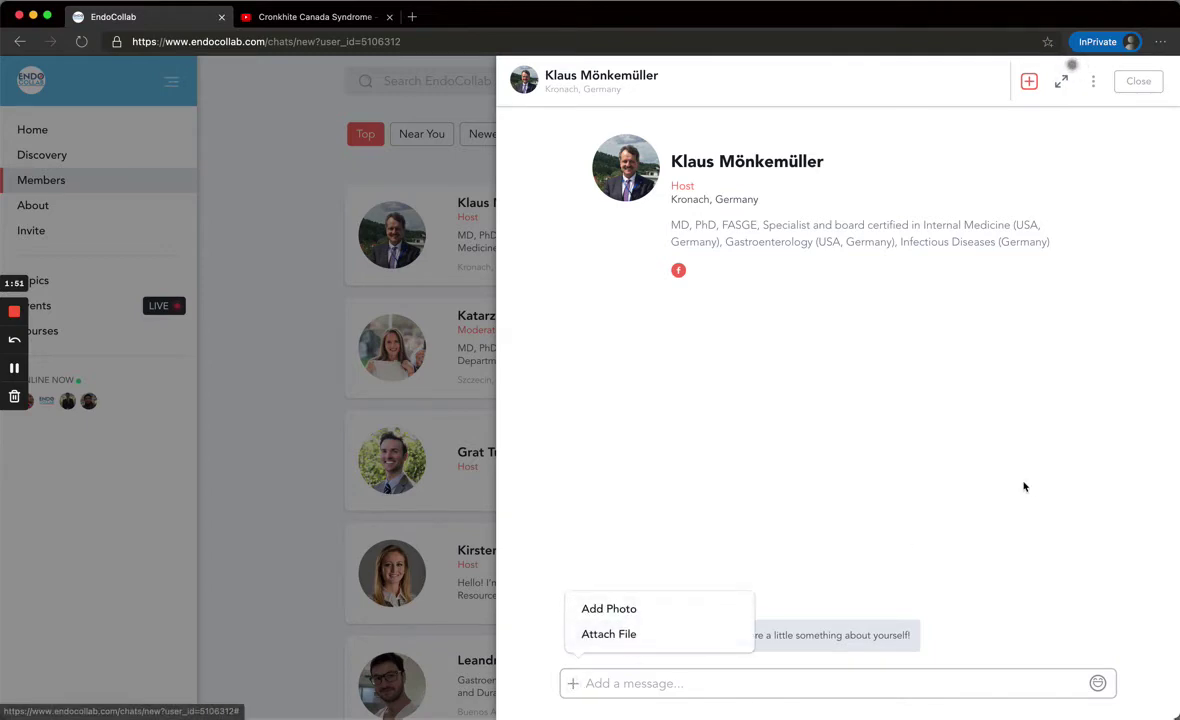
click(945, 450)
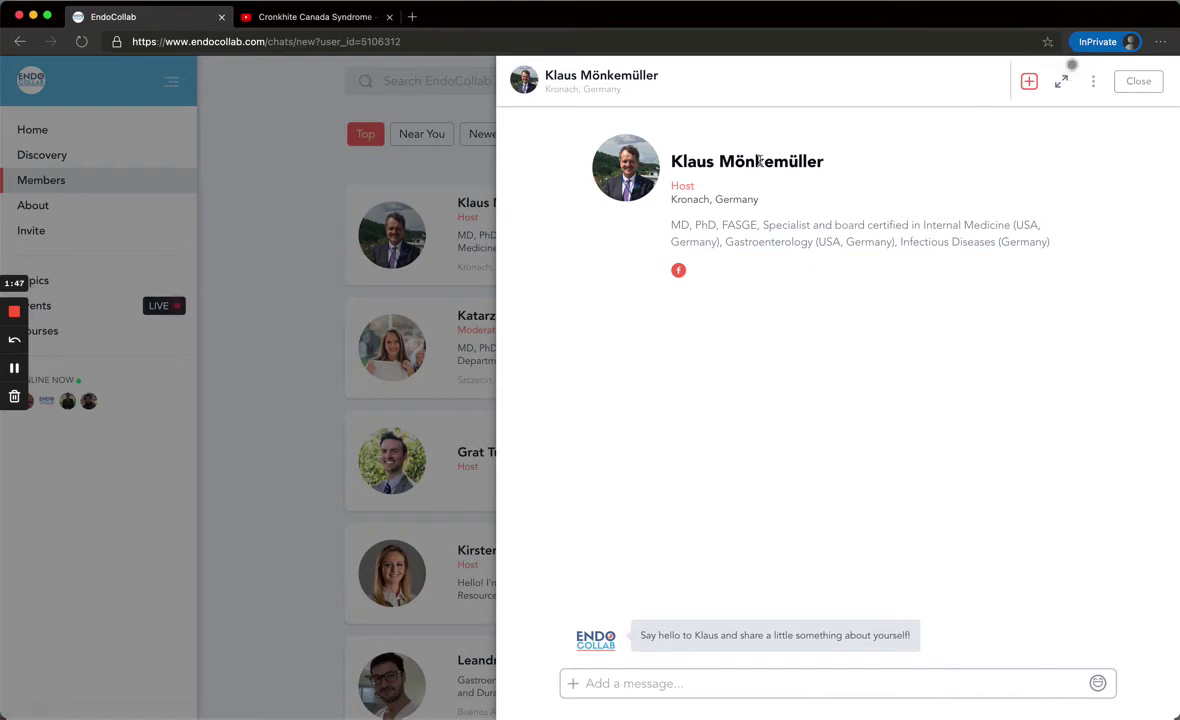
click(1137, 81)
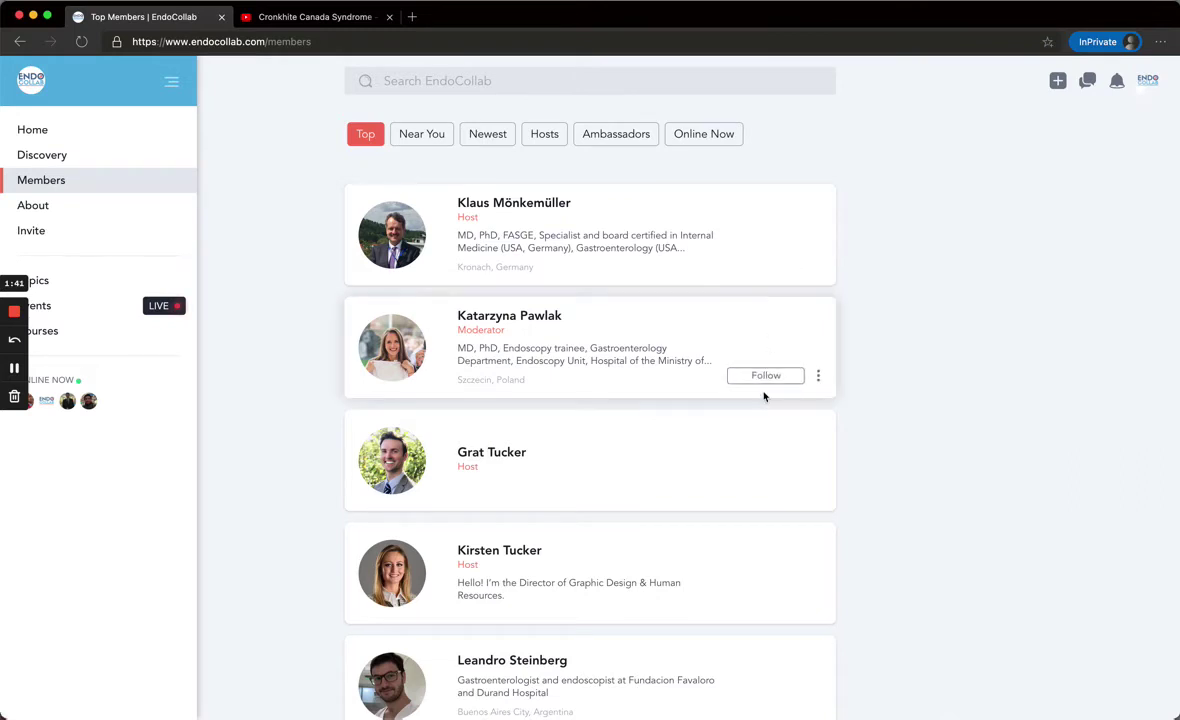
scroll(763, 448, down, 5)
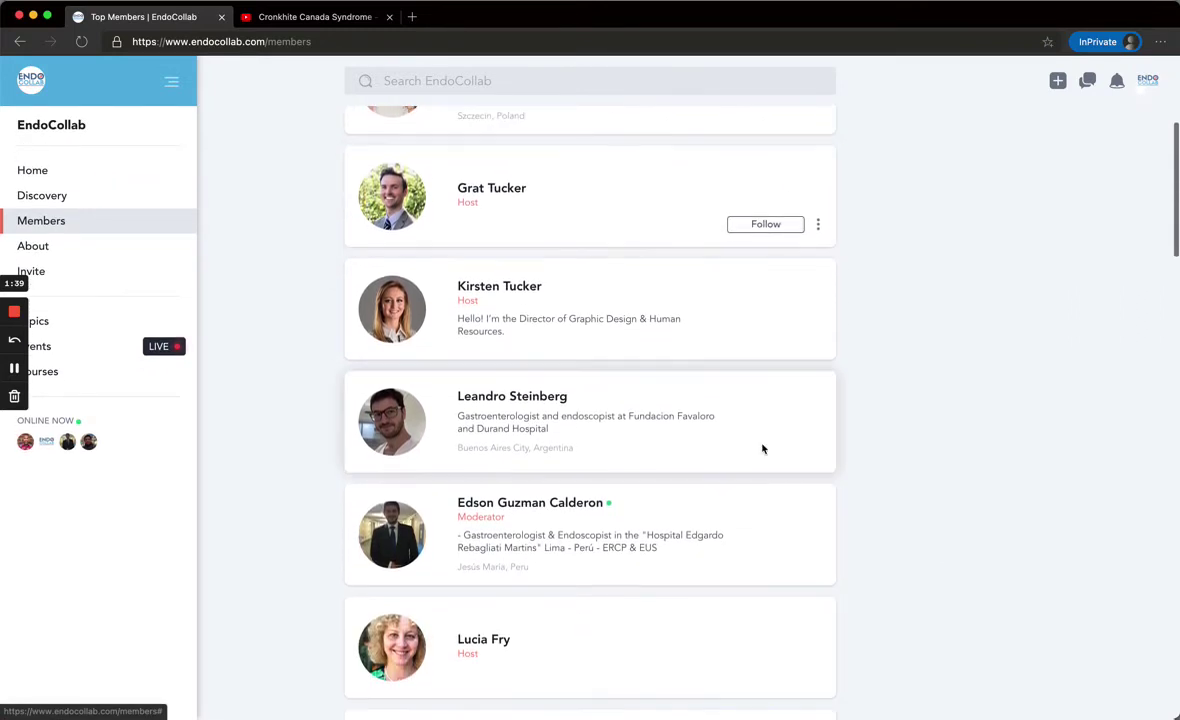
scroll(763, 448, down, 8)
scroll(763, 448, up, 13)
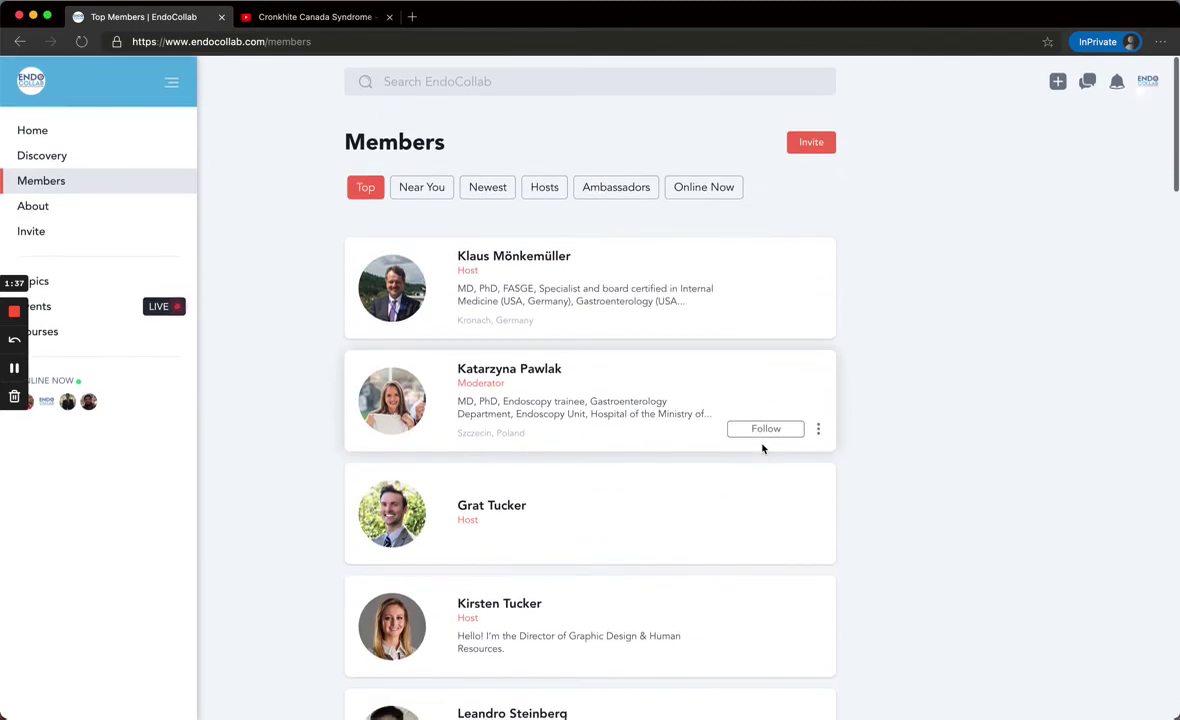
click(50, 213)
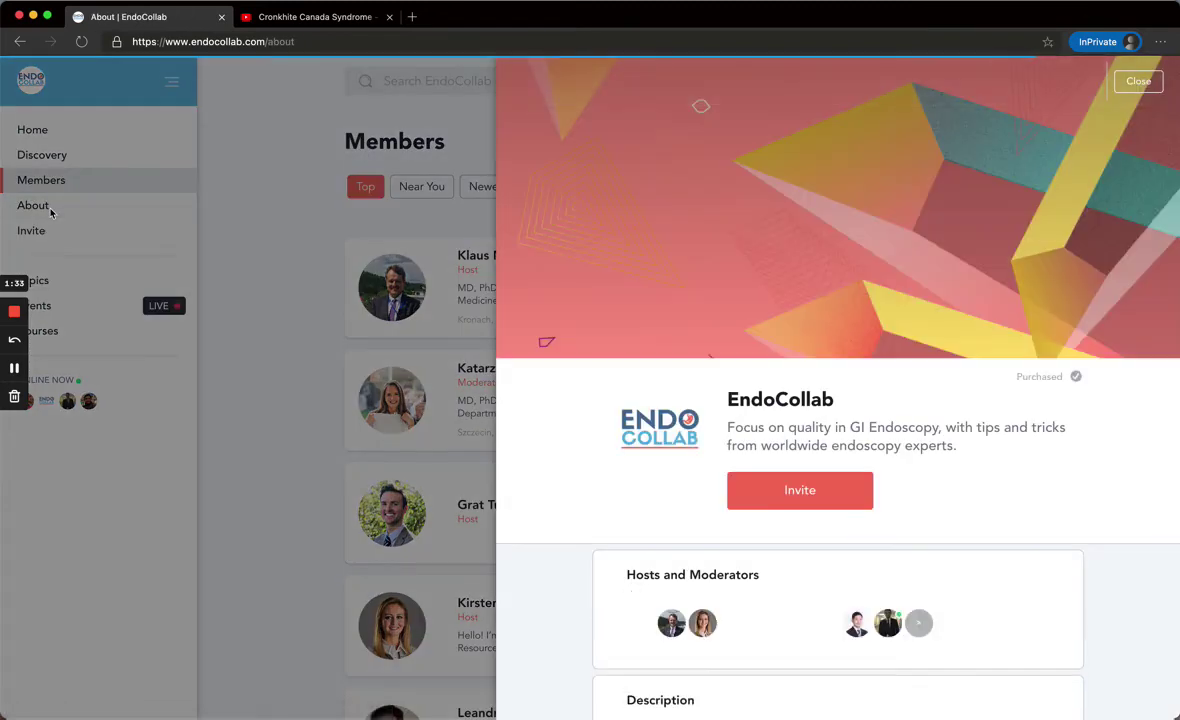
scroll(586, 384, down, 10)
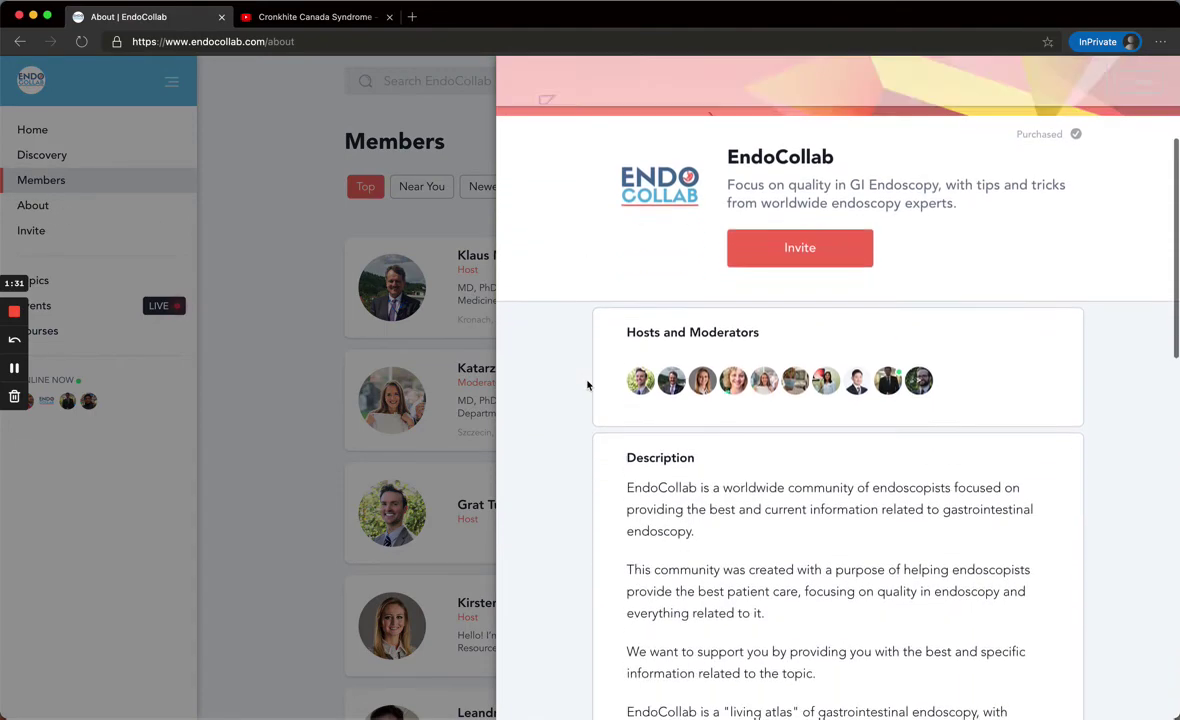
scroll(587, 385, down, 10)
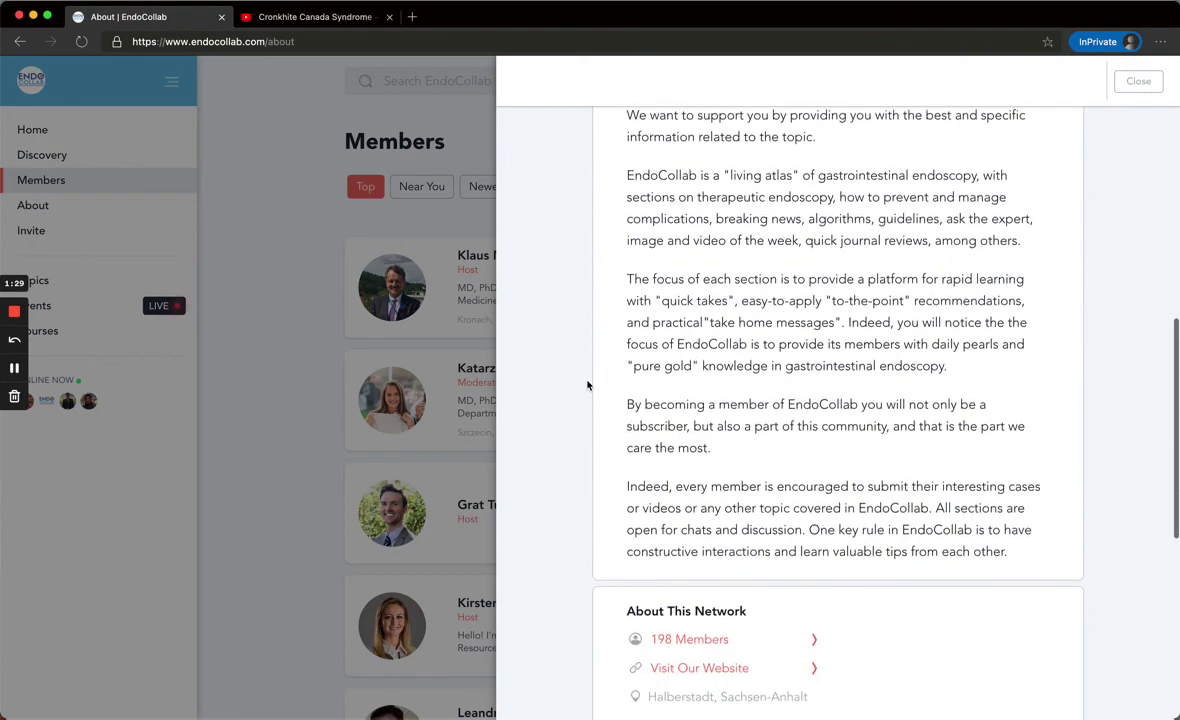
scroll(587, 385, down, 1)
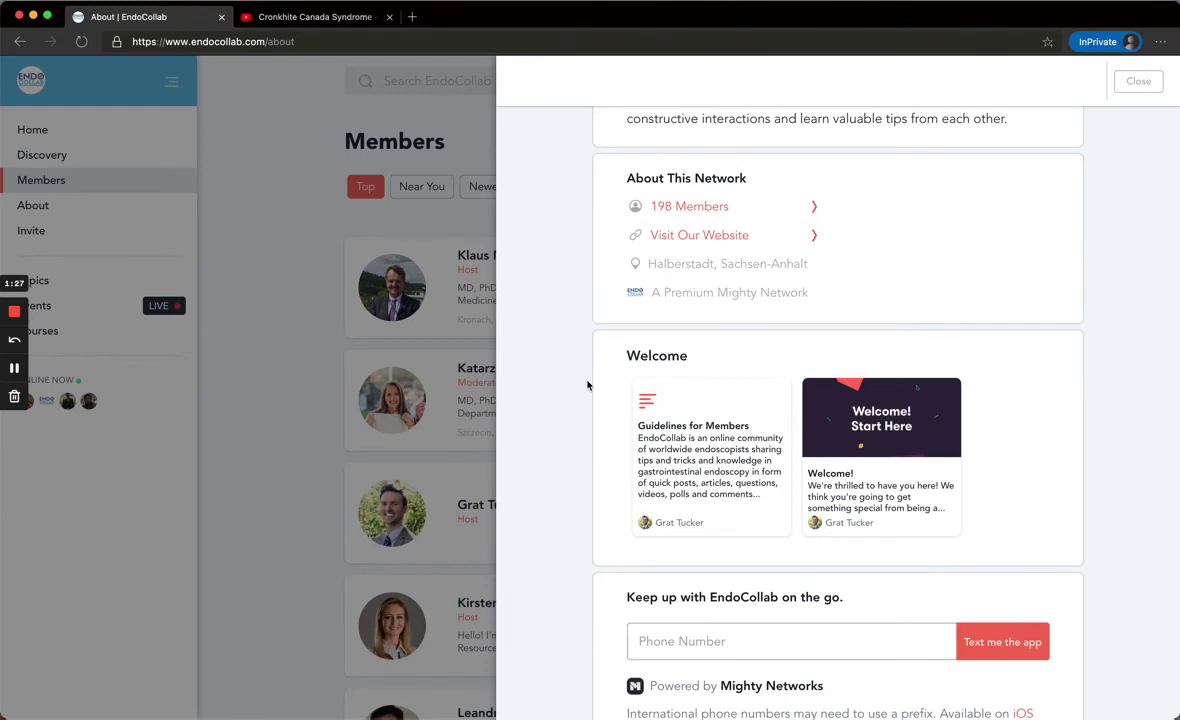
scroll(587, 385, up, 4)
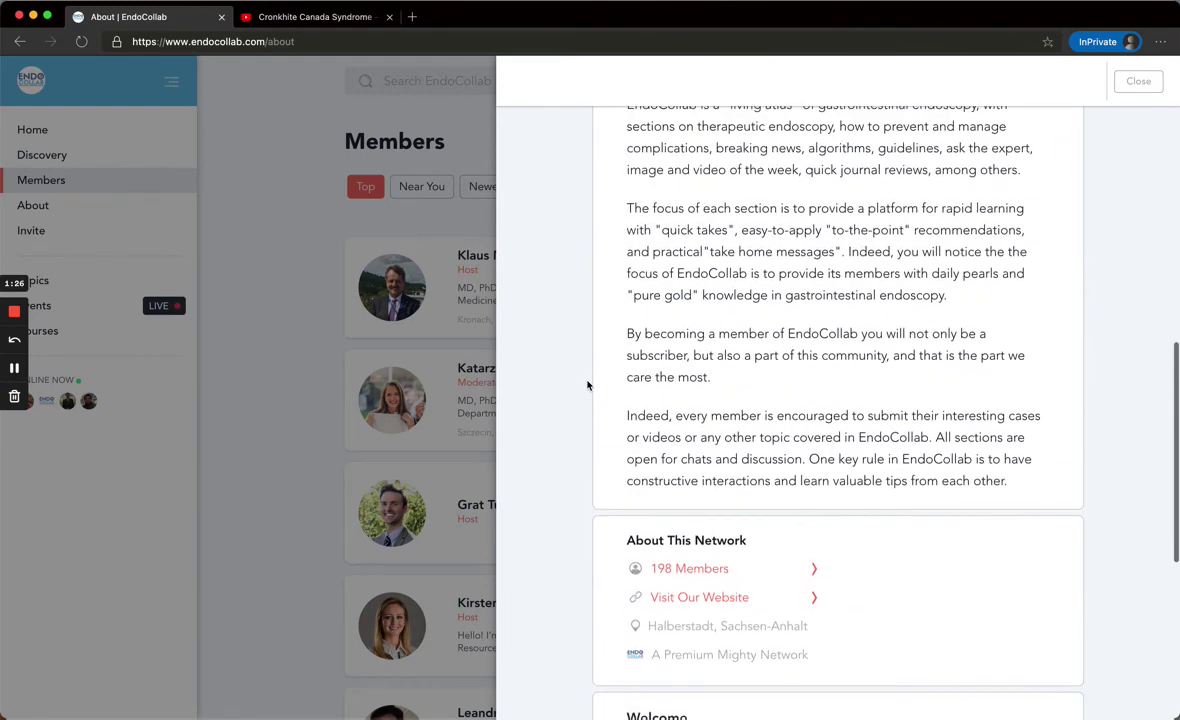
click(1157, 89)
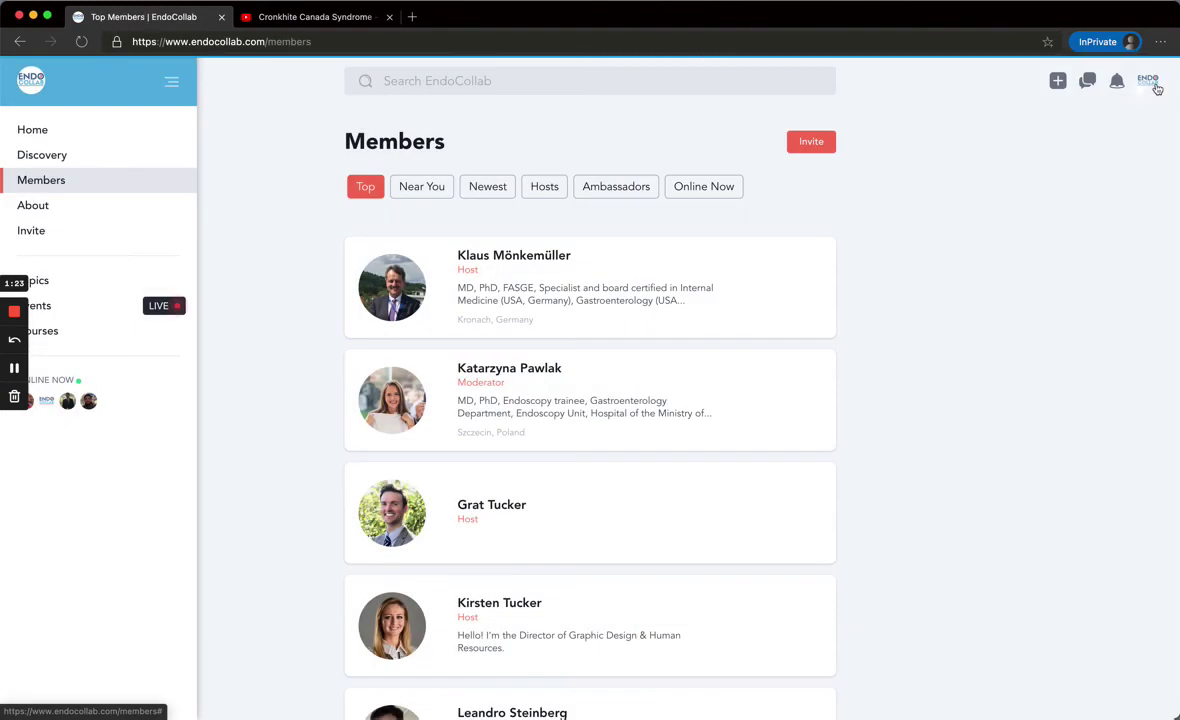
Open the Topics page and scroll through the community's topics.
click(55, 286)
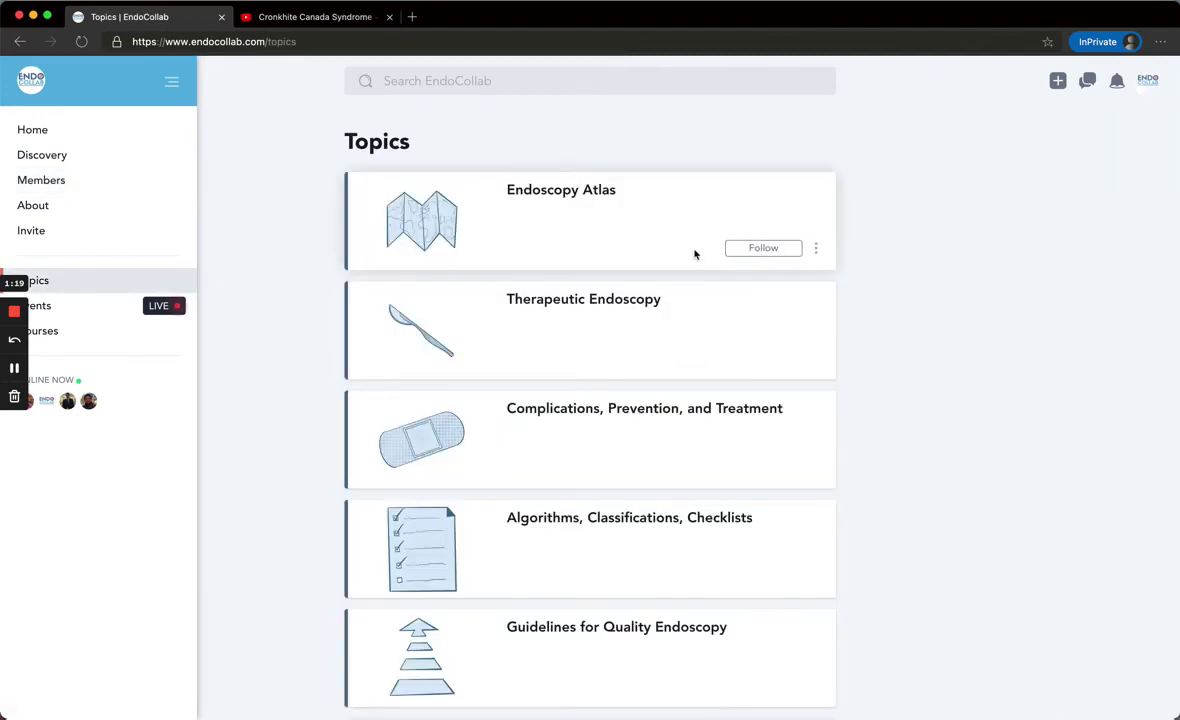
scroll(695, 254, down, 5)
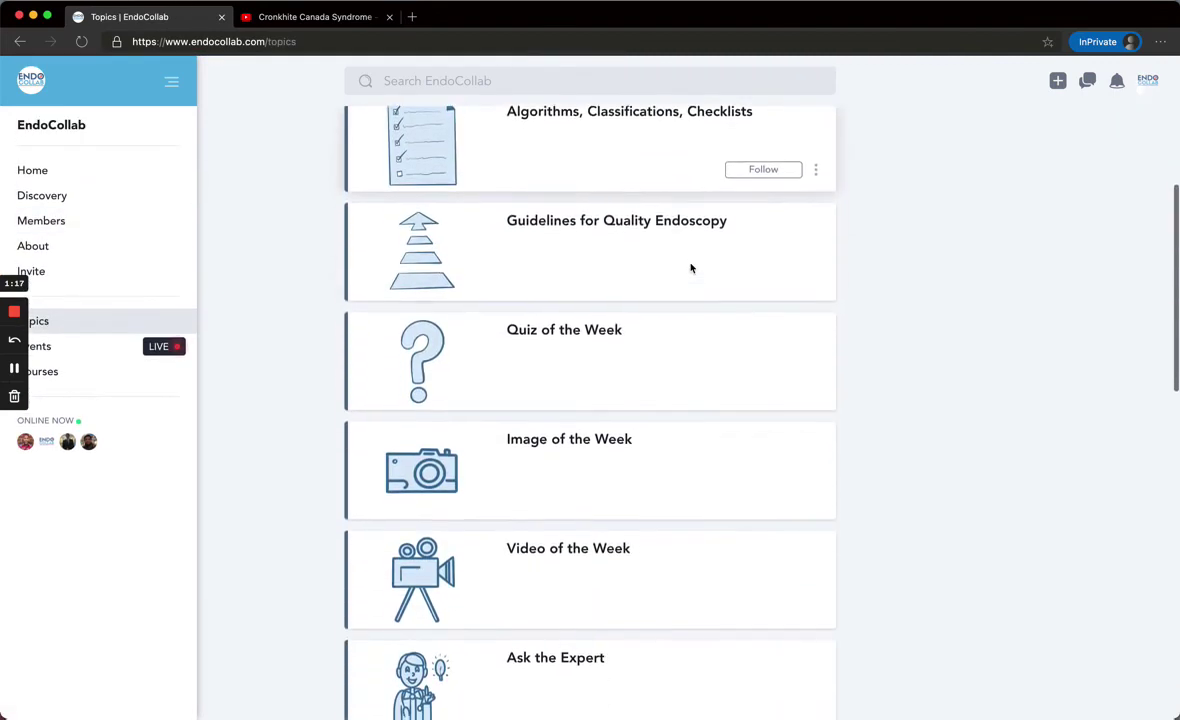
scroll(690, 268, down, 9)
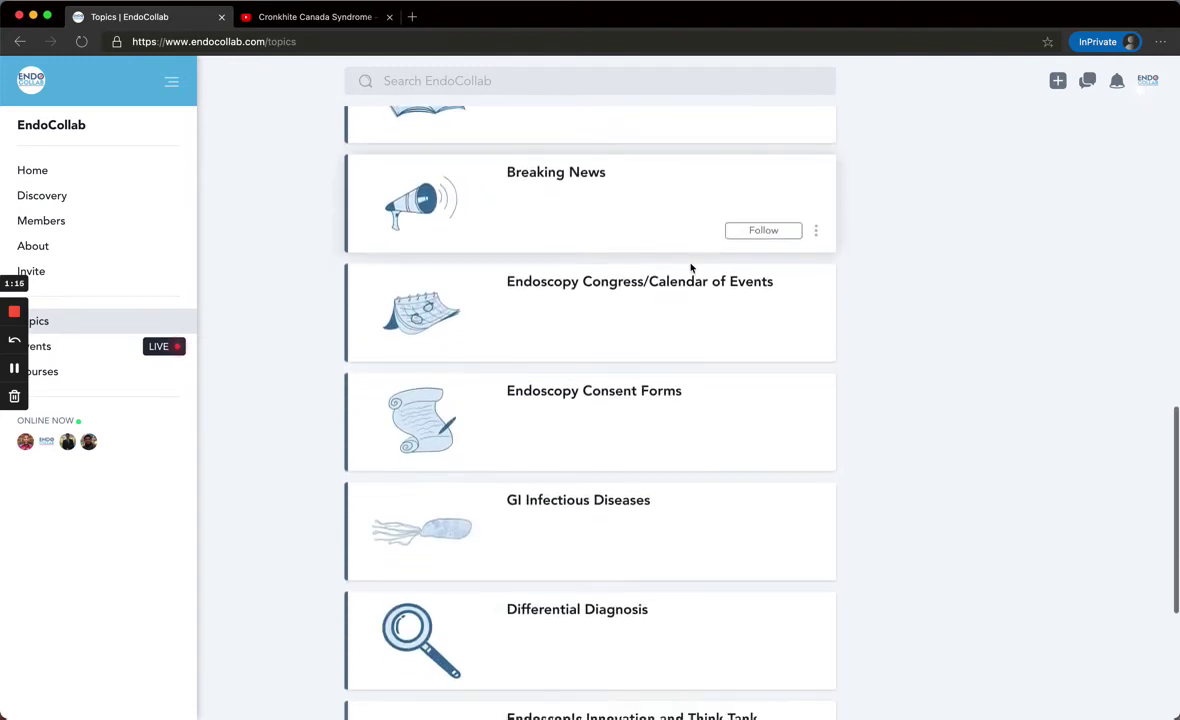
scroll(690, 268, down, 4)
Browse the Upcoming Events list with its January 2021 calendar, then return to the home feed.
click(78, 354)
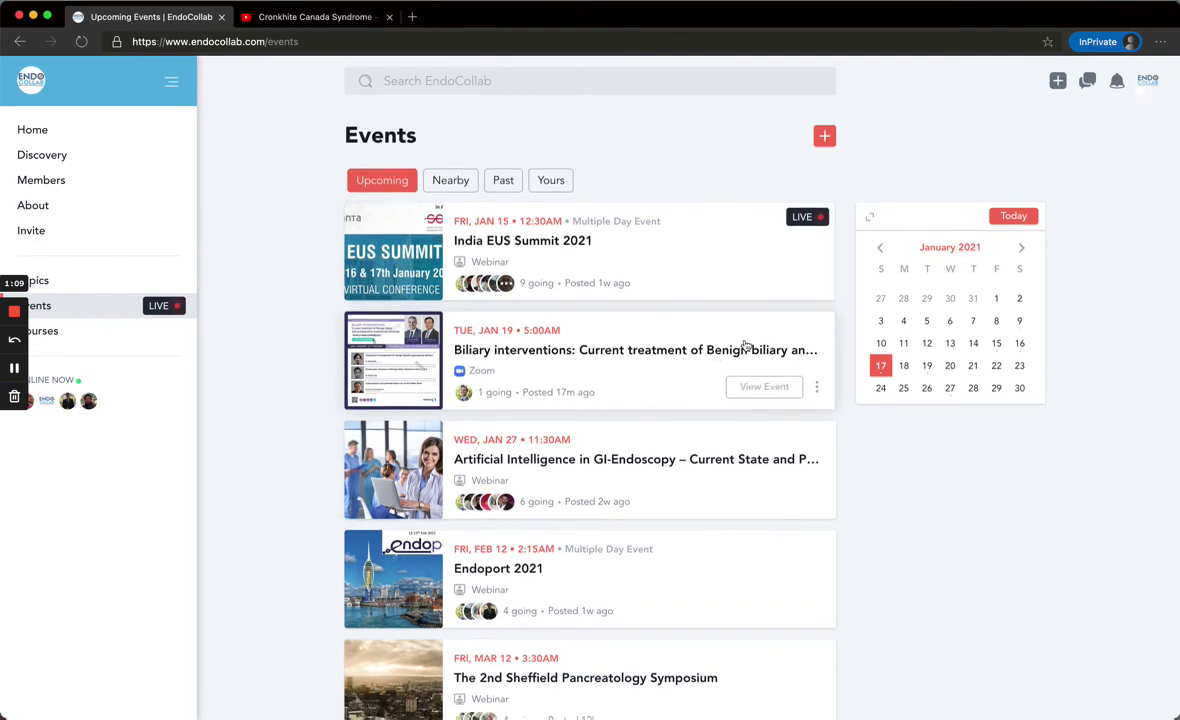
scroll(745, 344, down, 5)
scroll(745, 343, up, 5)
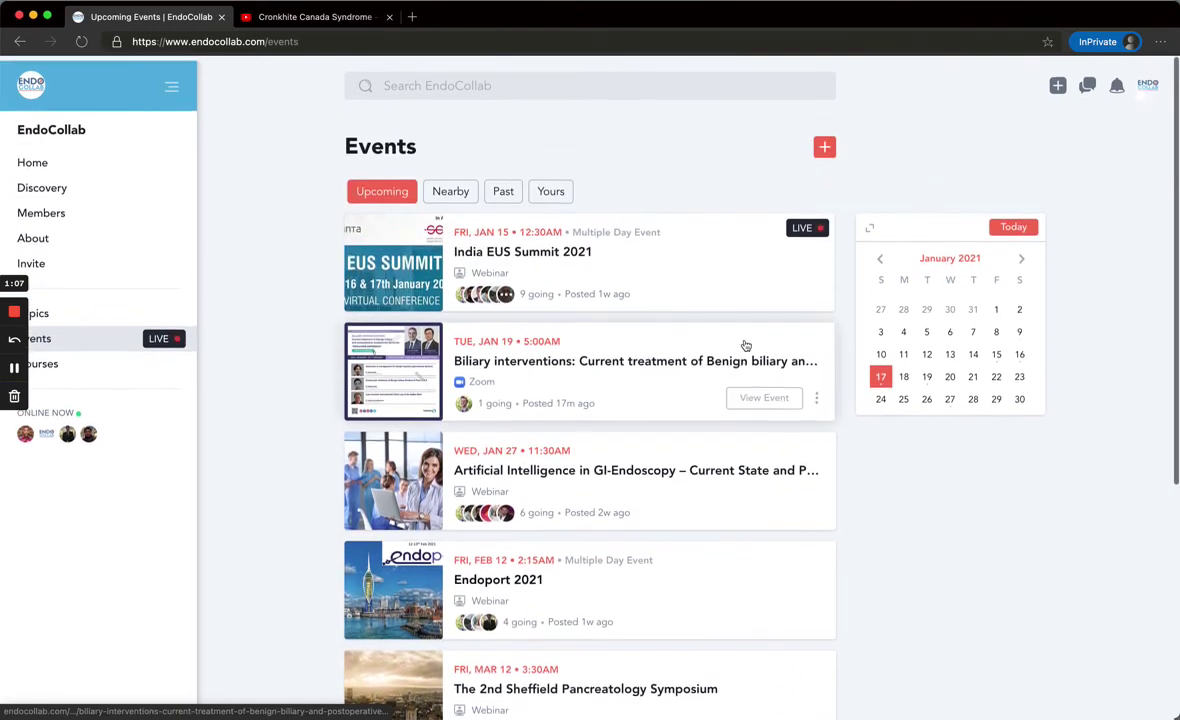
scroll(740, 400, down, 5)
scroll(724, 465, down, 3)
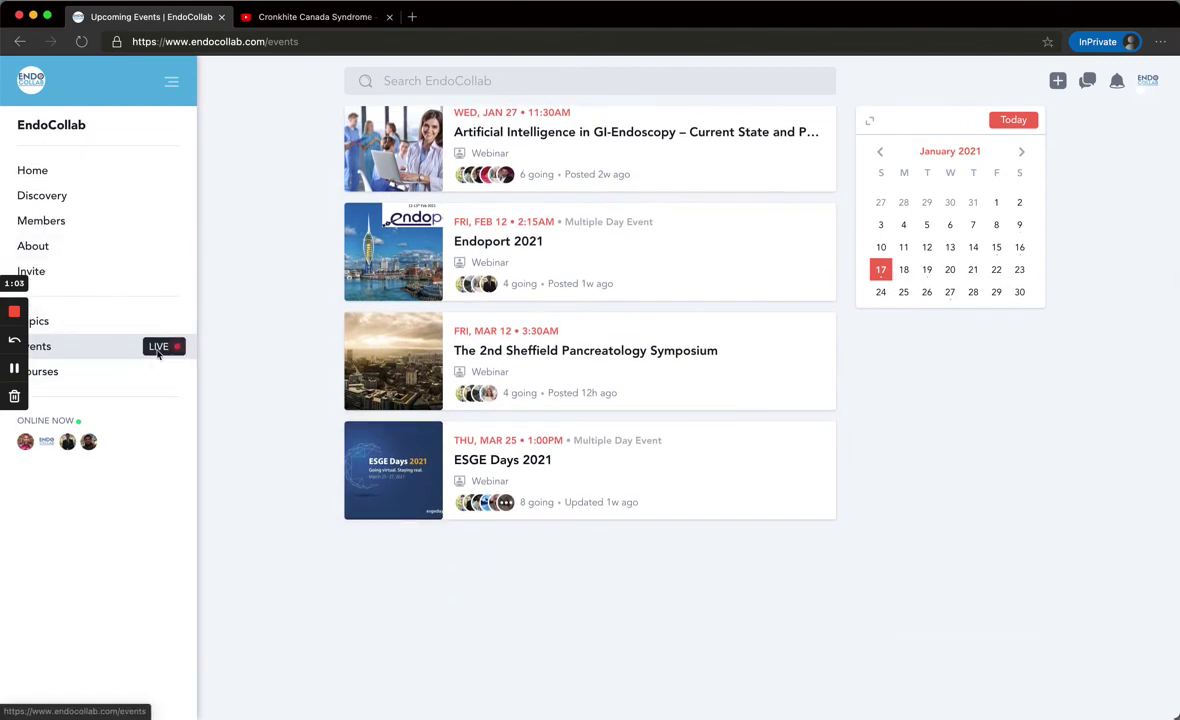
mouse_move(174, 352)
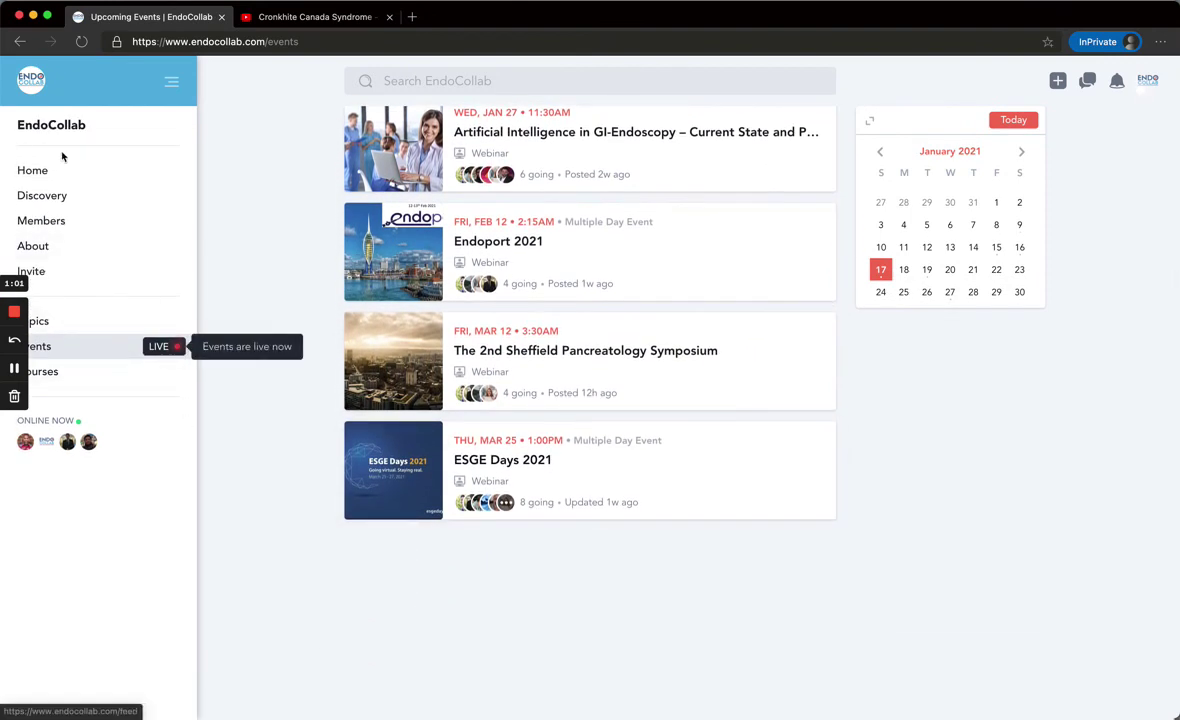
click(47, 172)
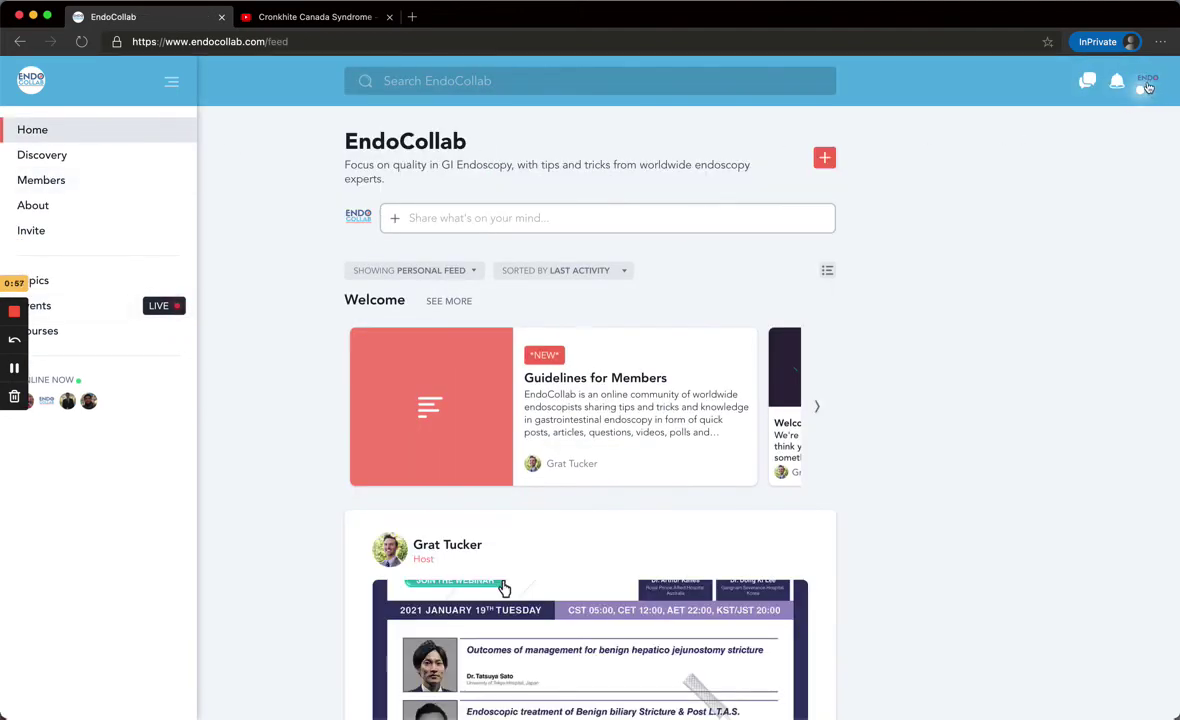
Check the chat conversations and the empty notifications, then open the account menu.
click(1092, 86)
scroll(1039, 263, down, 1)
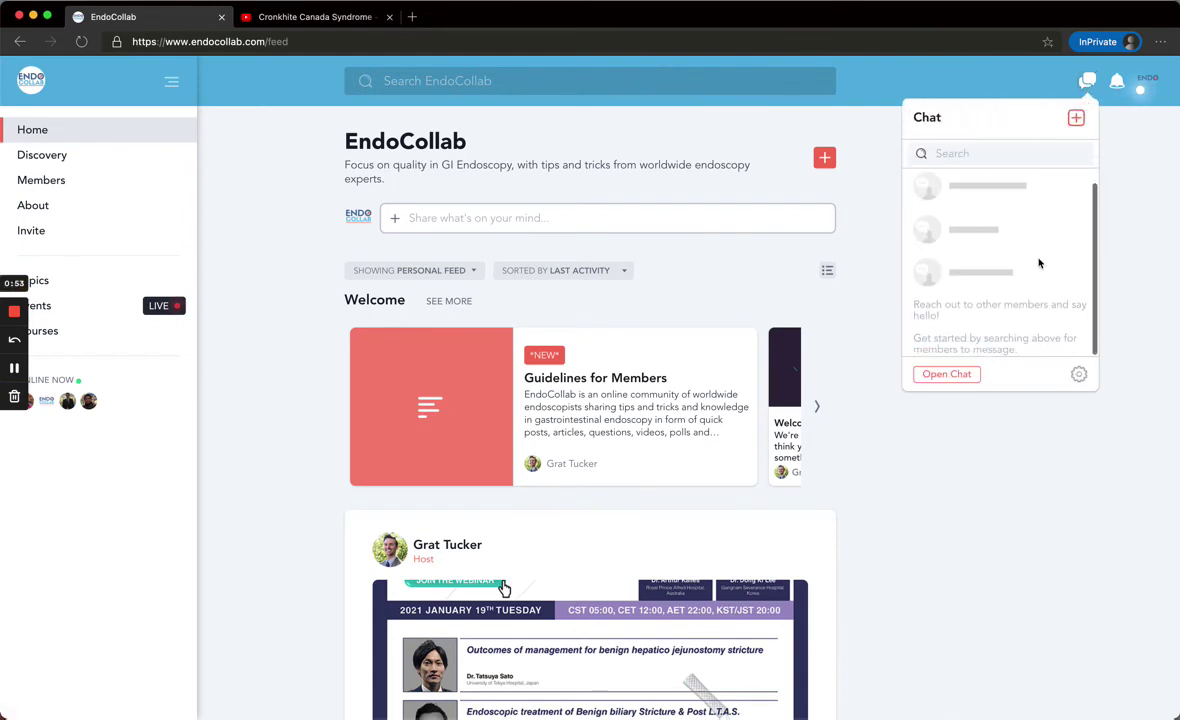
scroll(1039, 263, down, 2)
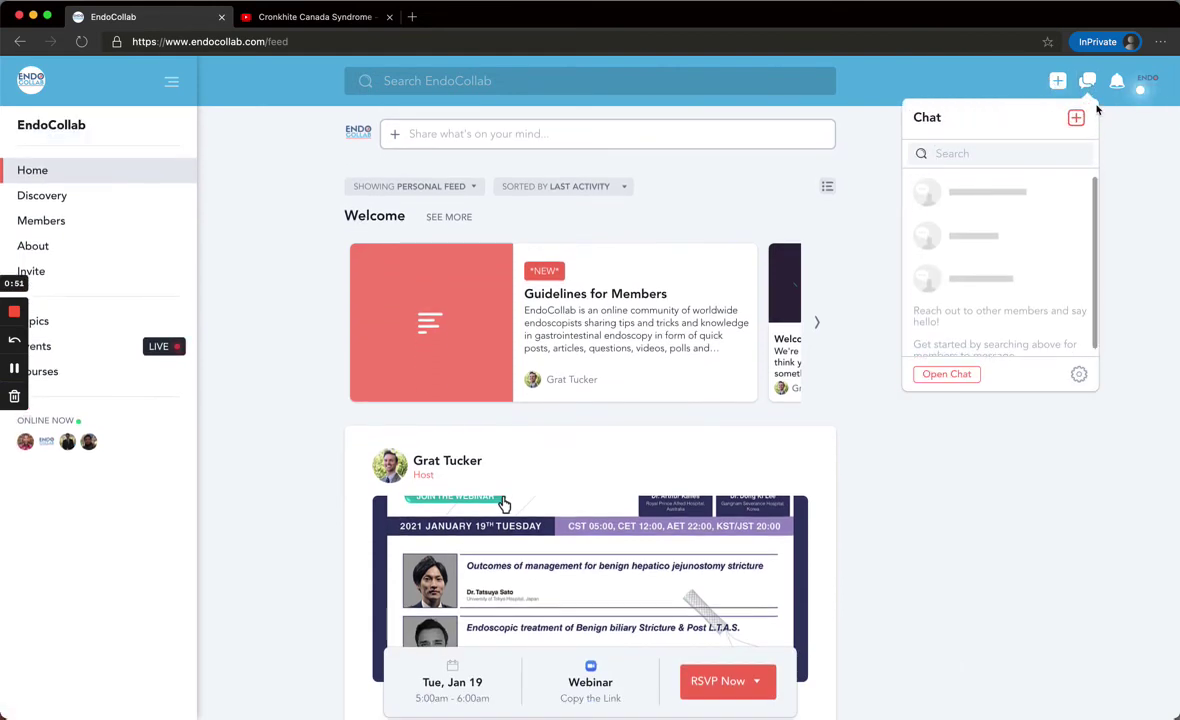
click(1117, 82)
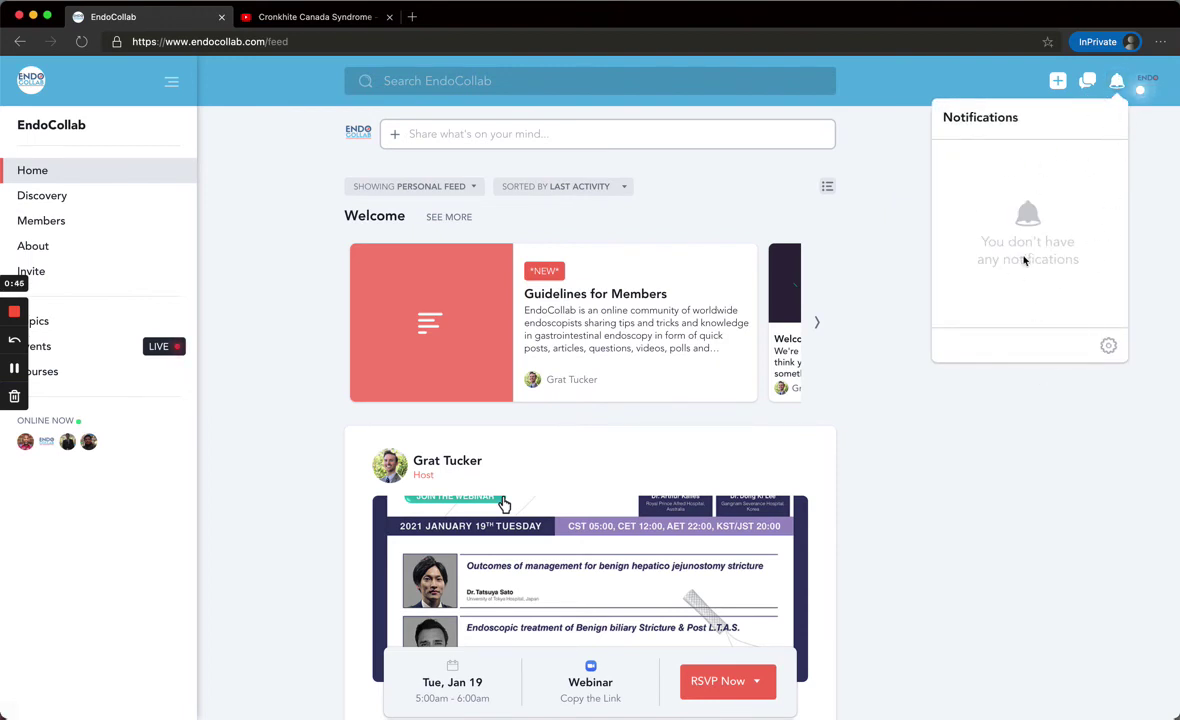
click(1120, 88)
click(1150, 81)
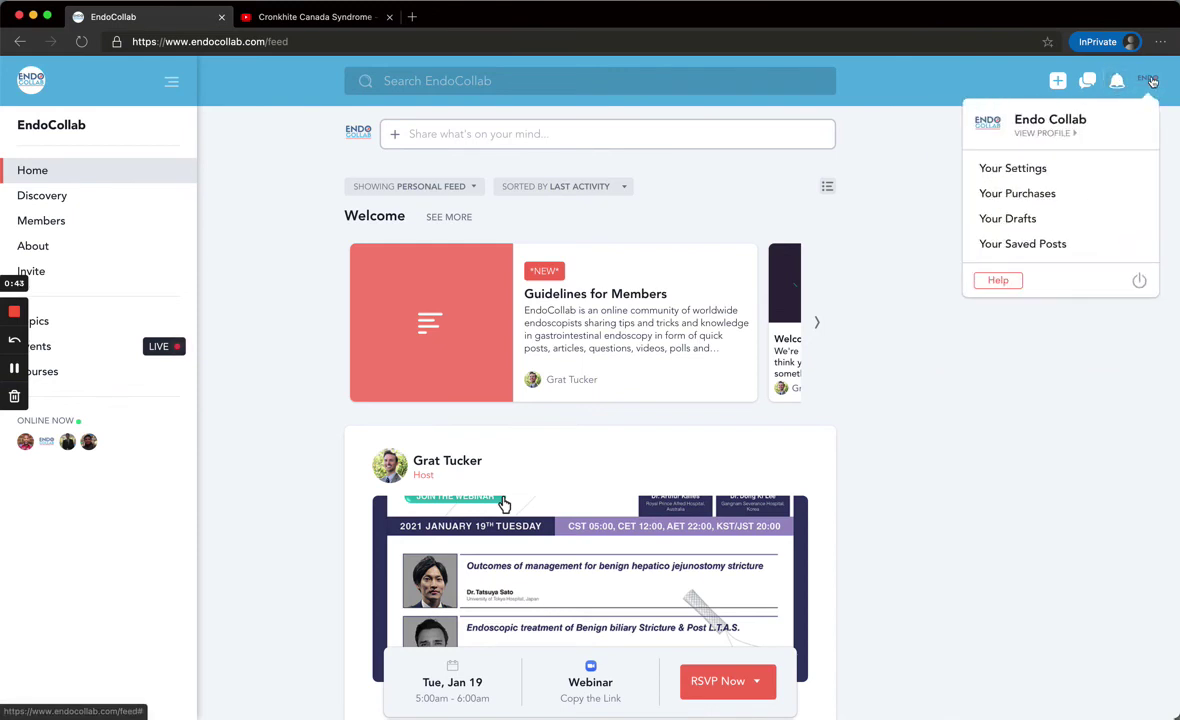
Review your profile and its Personal Settings form down to Timezone, Courses and Topics, then close it.
click(1041, 141)
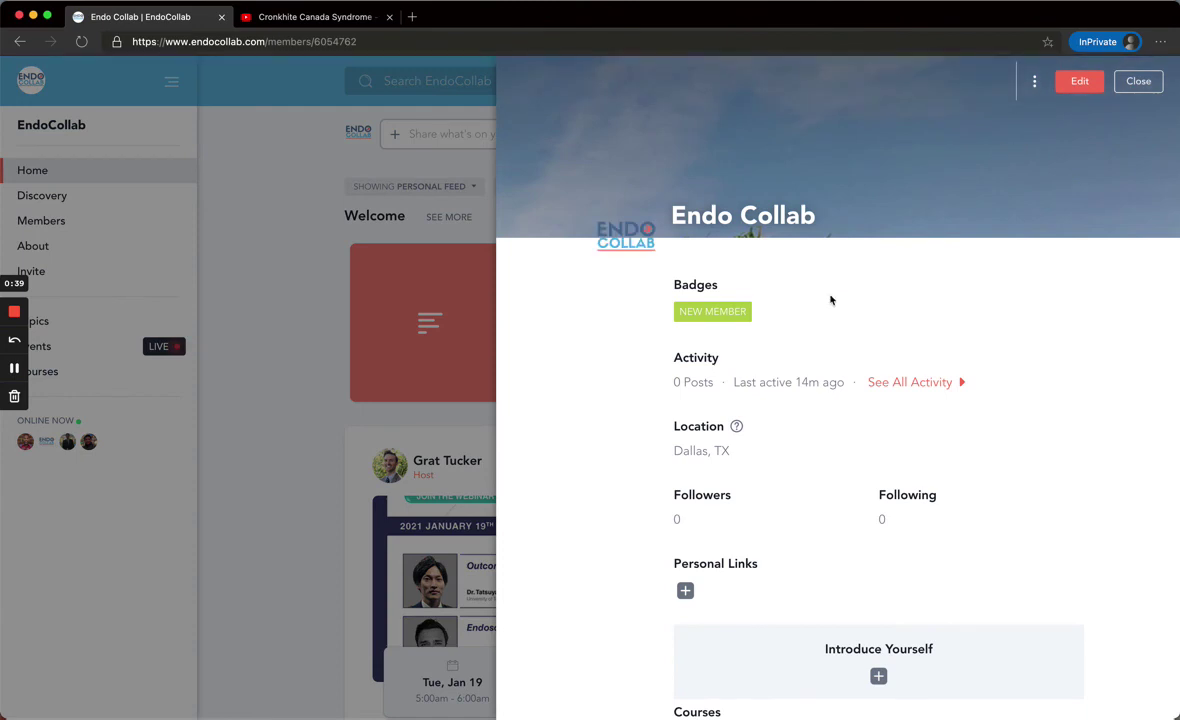
scroll(799, 397, down, 3)
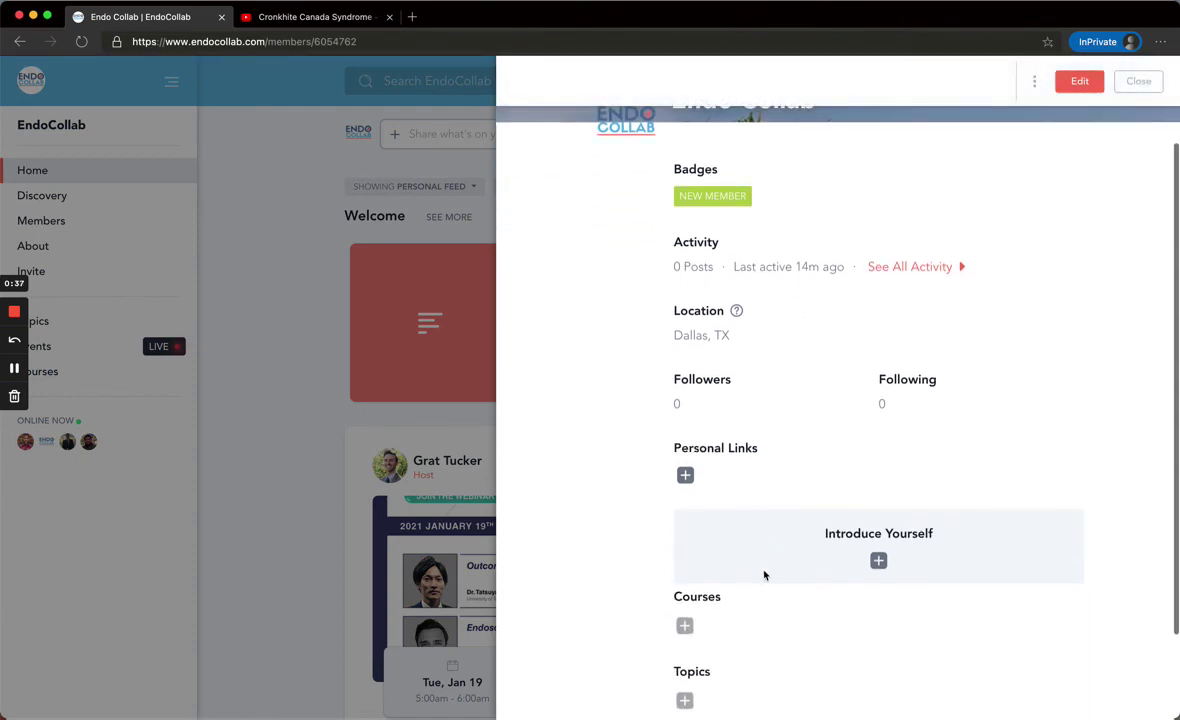
click(879, 561)
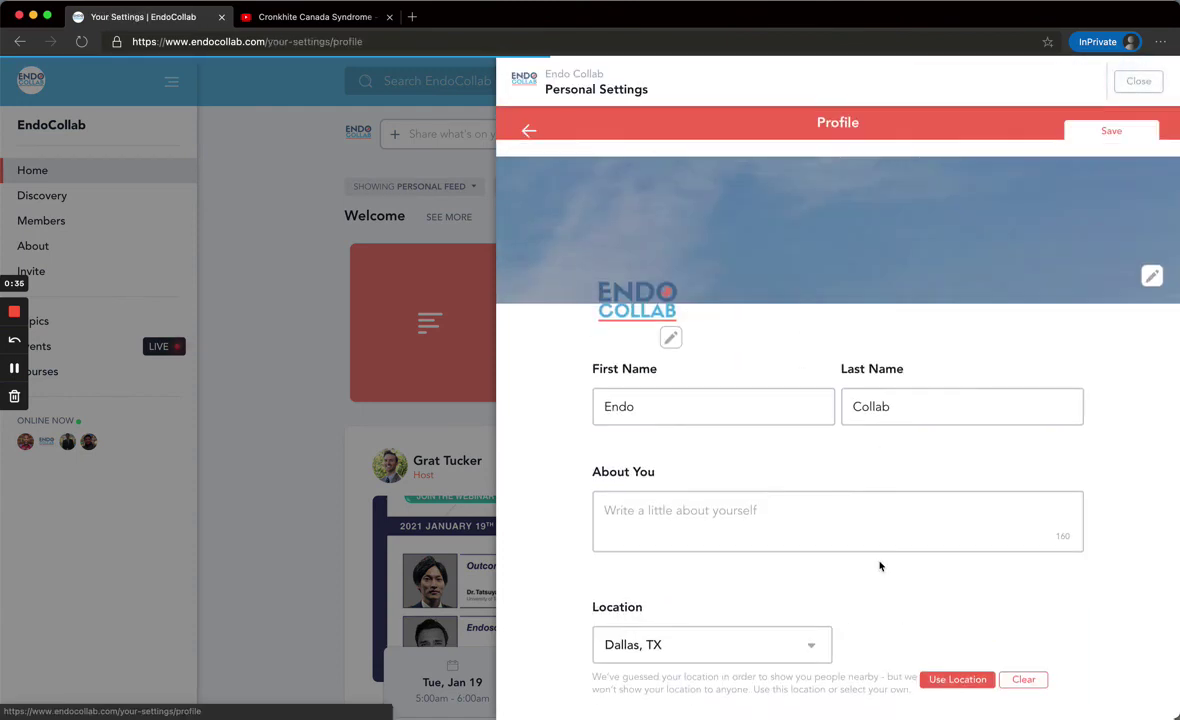
scroll(692, 497, down, 2)
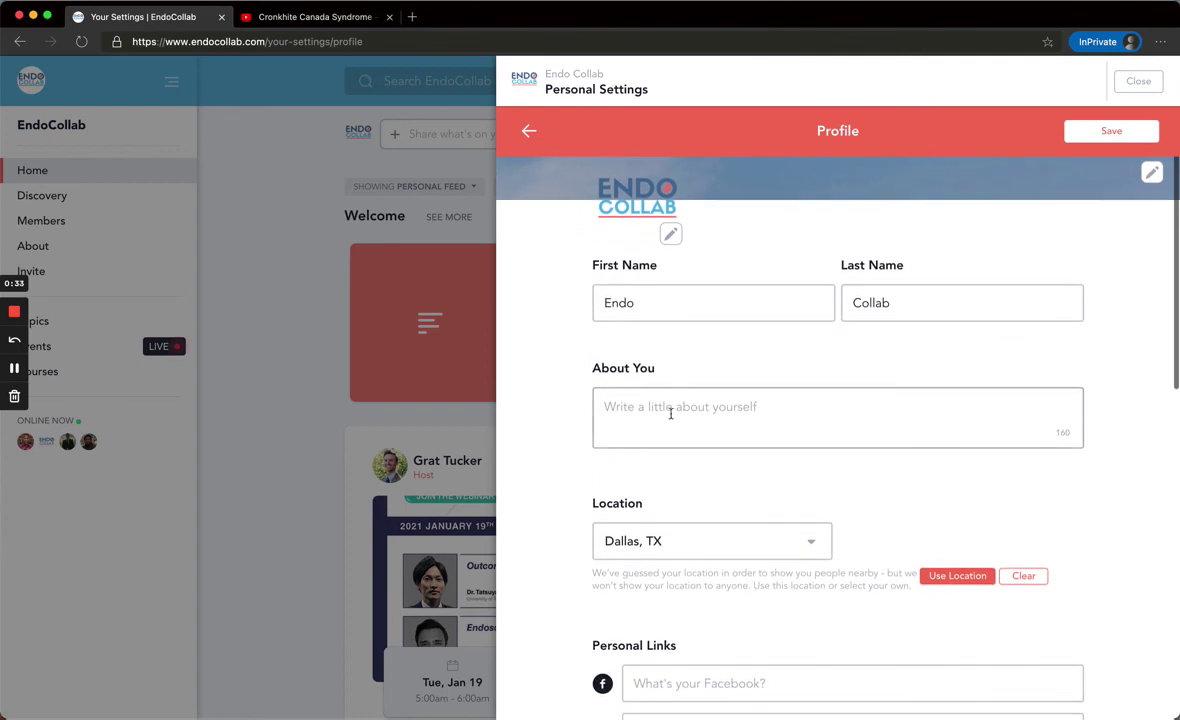
scroll(684, 442, down, 3)
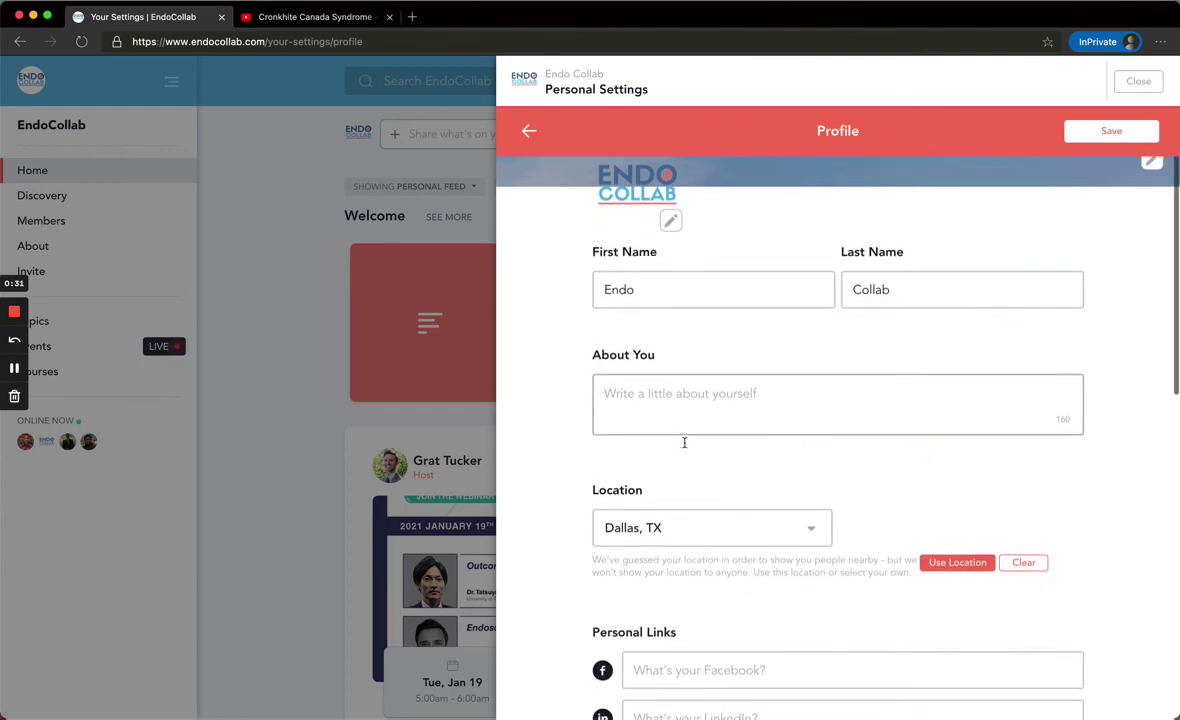
scroll(684, 442, down, 5)
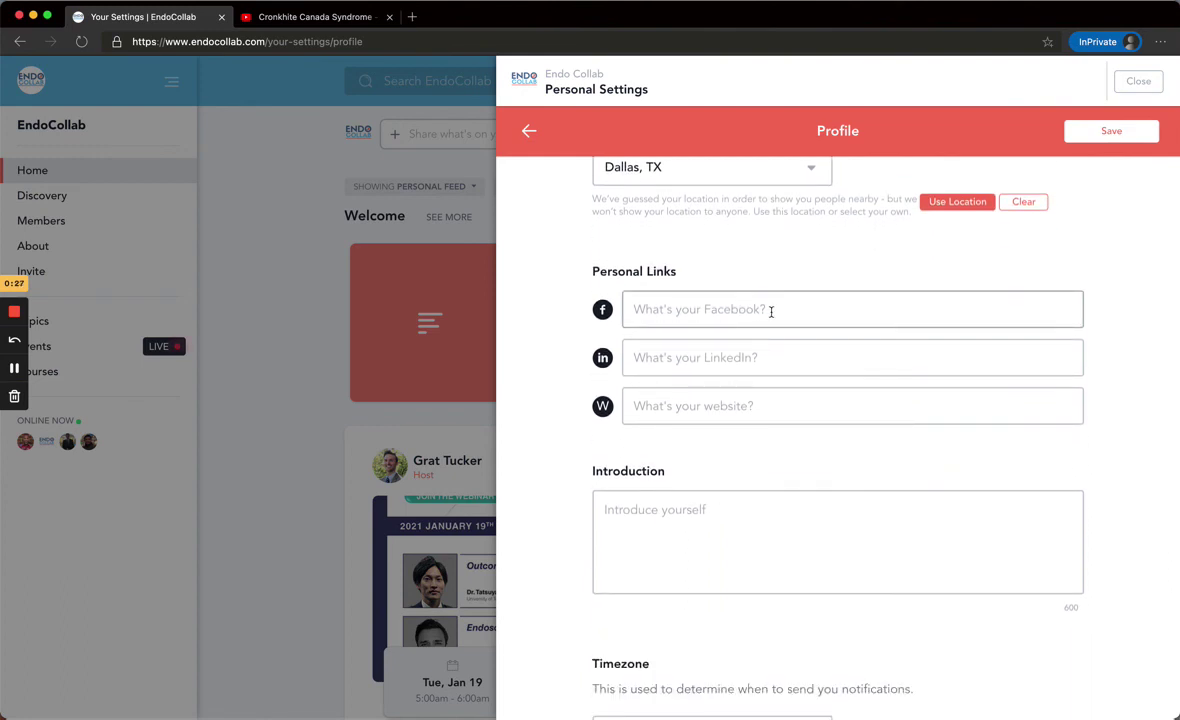
scroll(719, 530, down, 8)
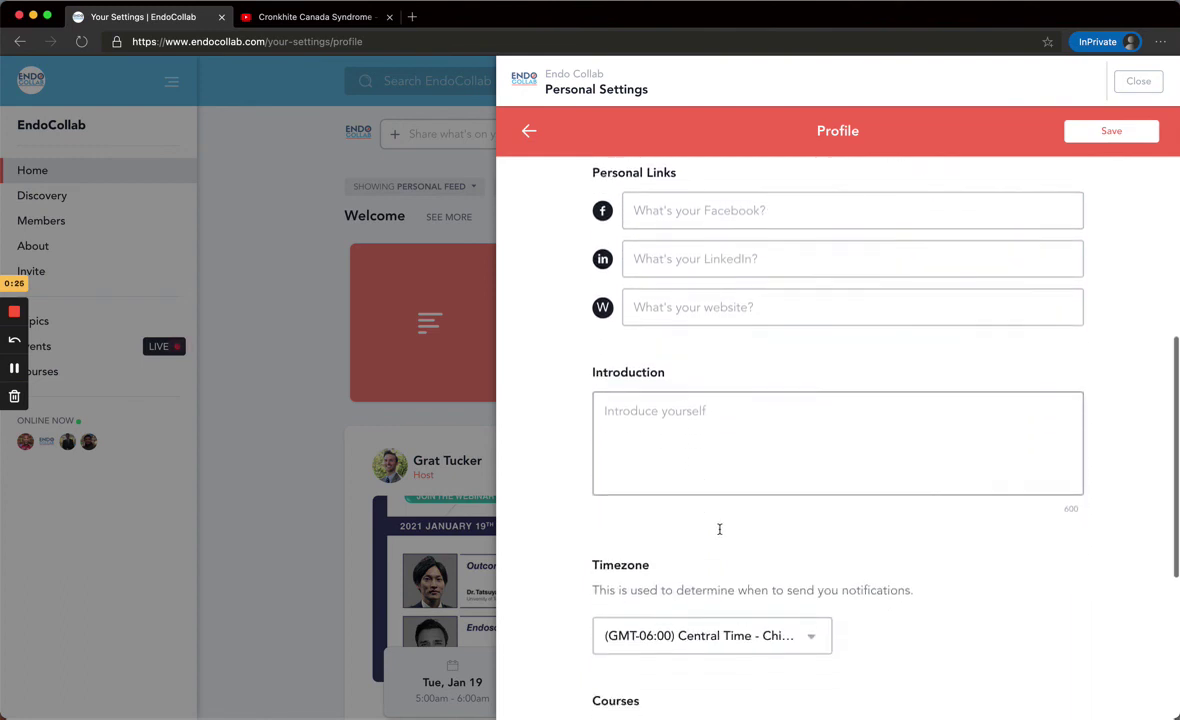
click(1138, 81)
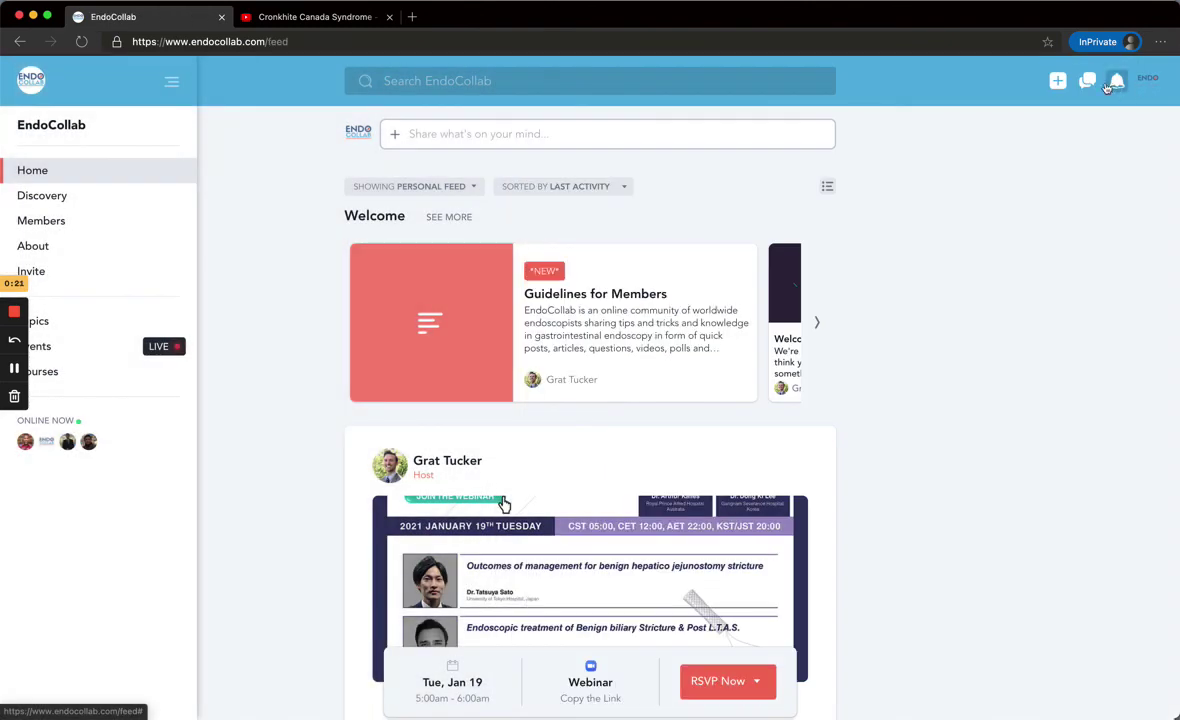